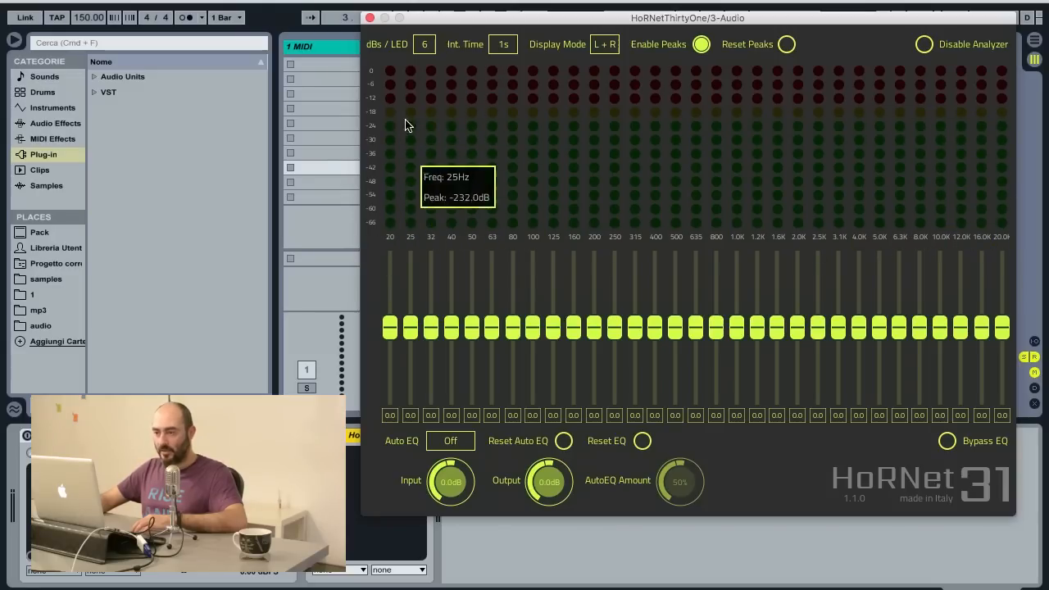
# Examine the choices offered for the dBs / LED and integration time settings, dismissing the reminder notification.
pyautogui.click(425, 46)
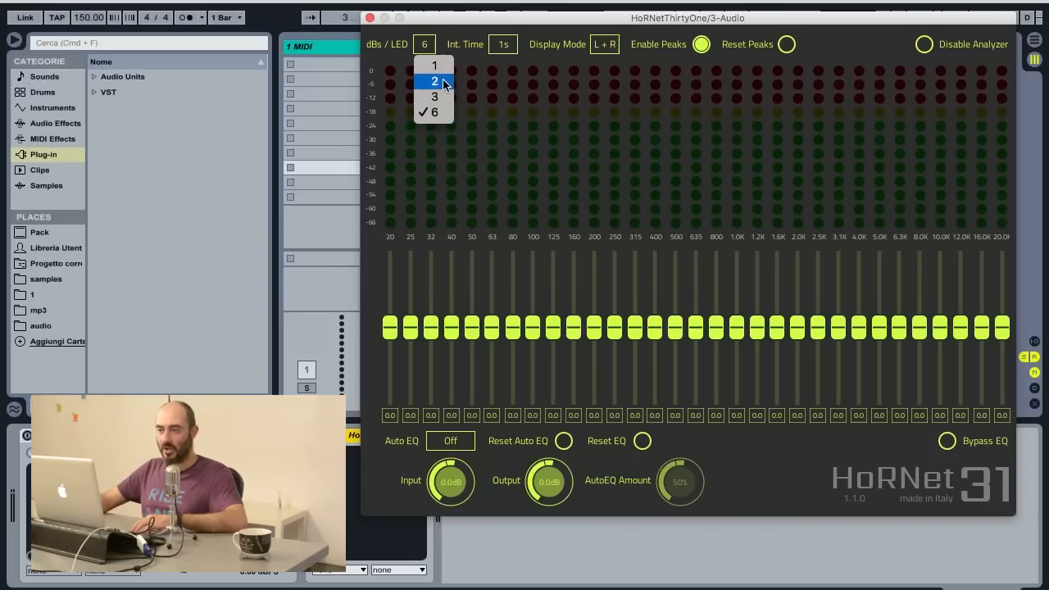
pyautogui.click(402, 47)
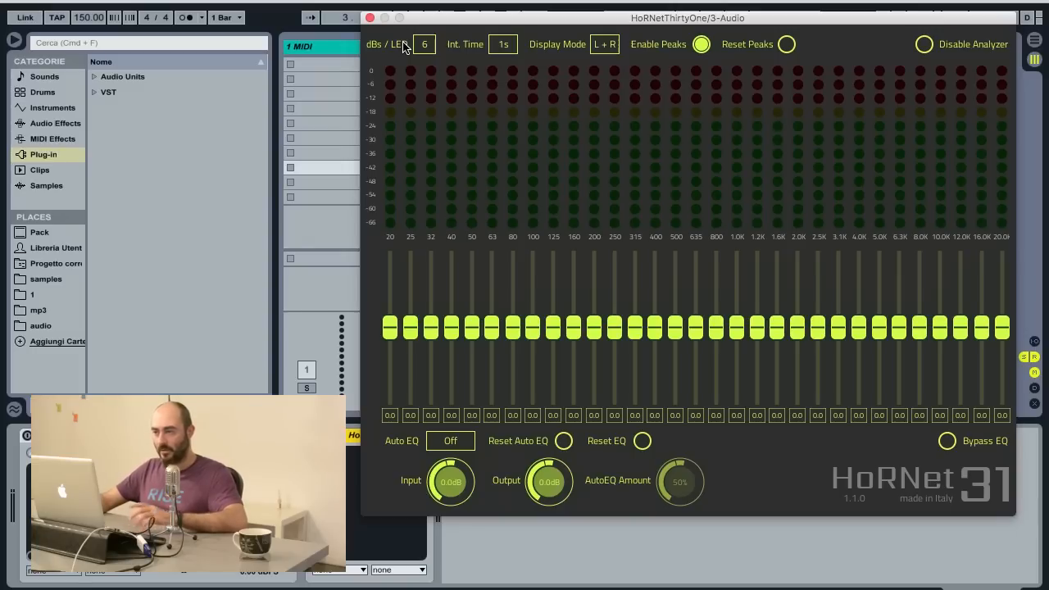
pyautogui.click(512, 46)
pyautogui.click(511, 47)
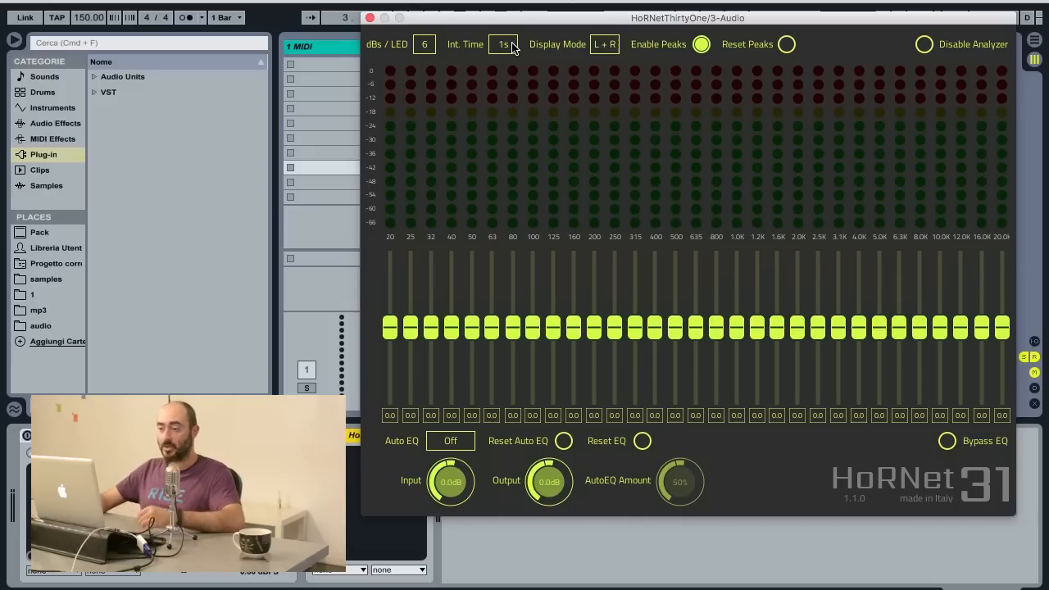
pyautogui.click(512, 47)
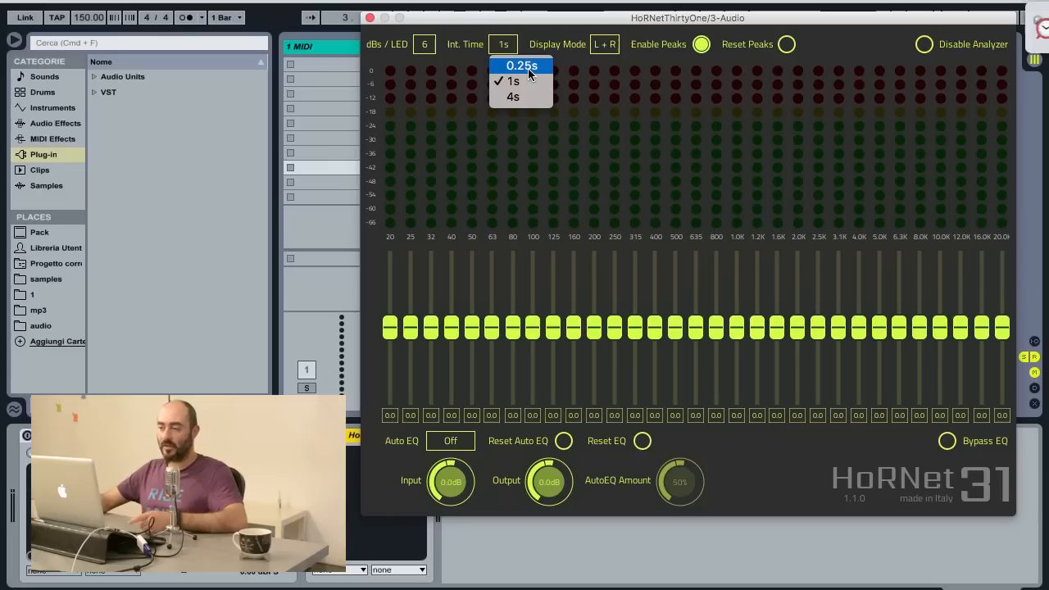
pyautogui.click(991, 17)
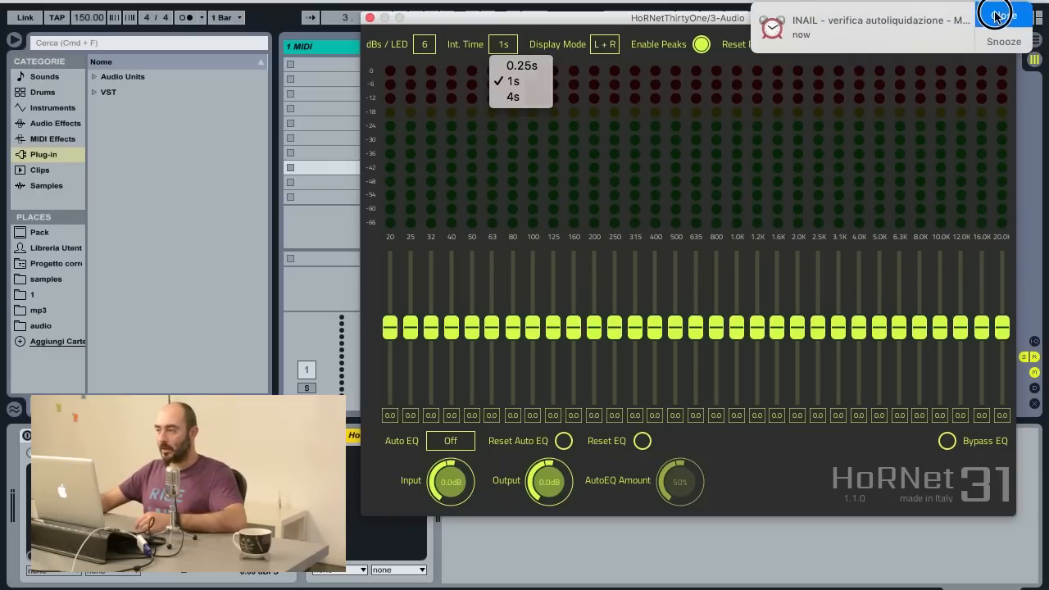
pyautogui.click(506, 48)
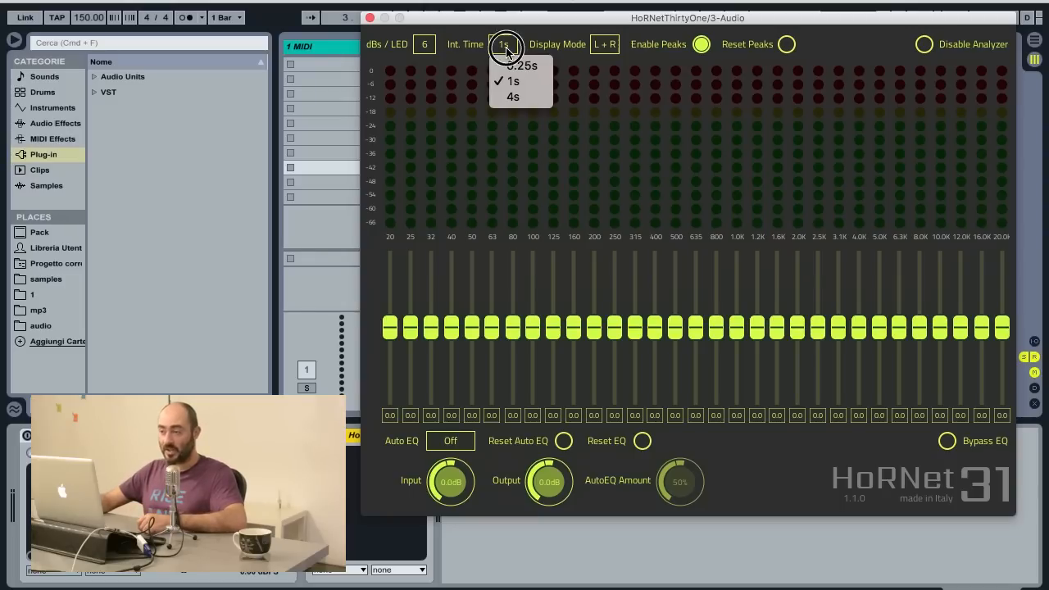
pyautogui.click(507, 52)
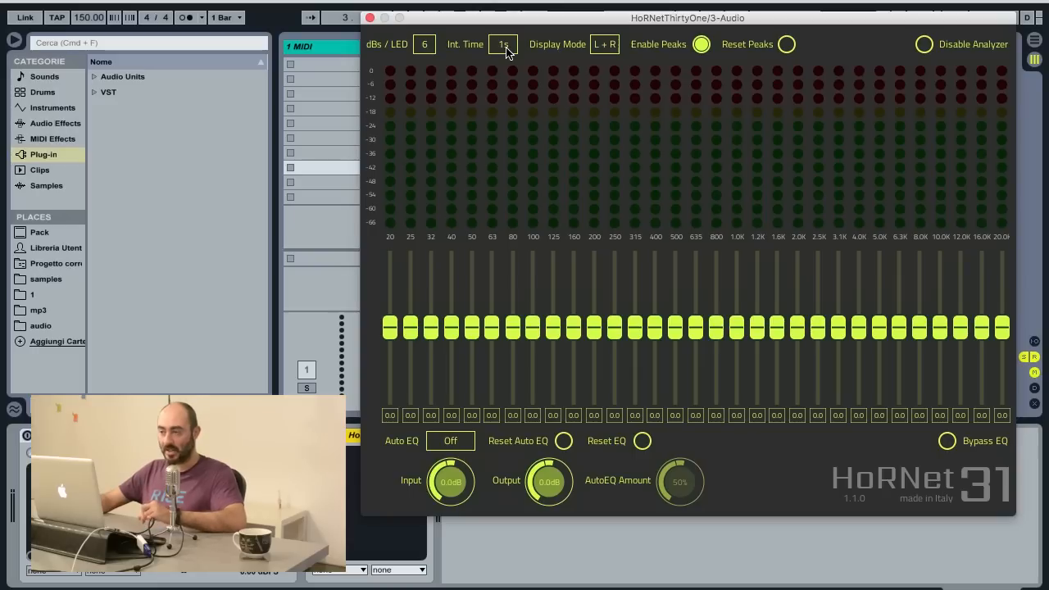
pyautogui.click(506, 52)
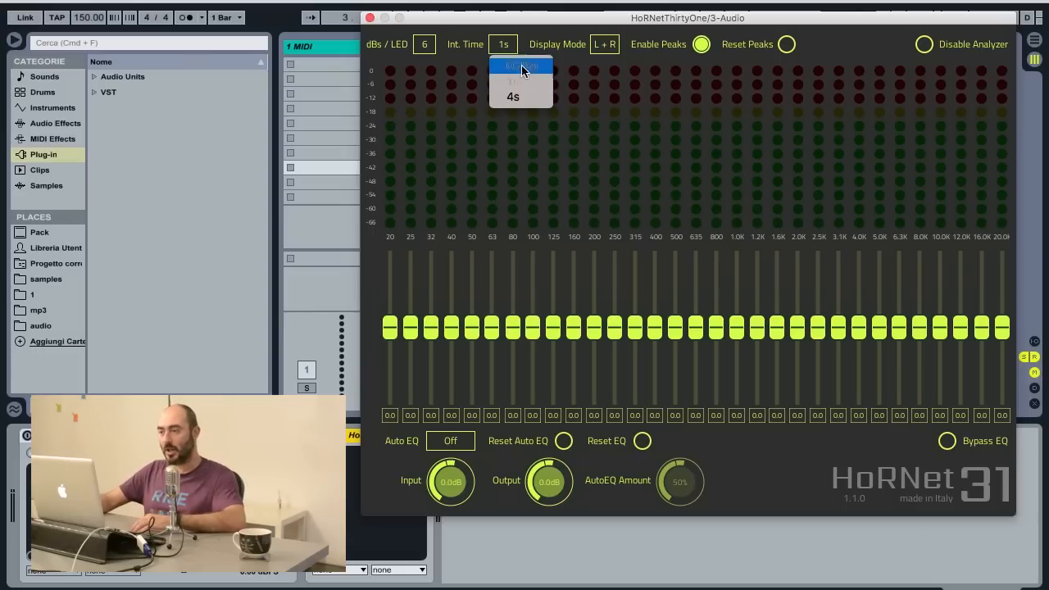
pyautogui.click(518, 45)
# Switch the analyzer's display mode to L - R and return it to L + R.
pyautogui.click(613, 51)
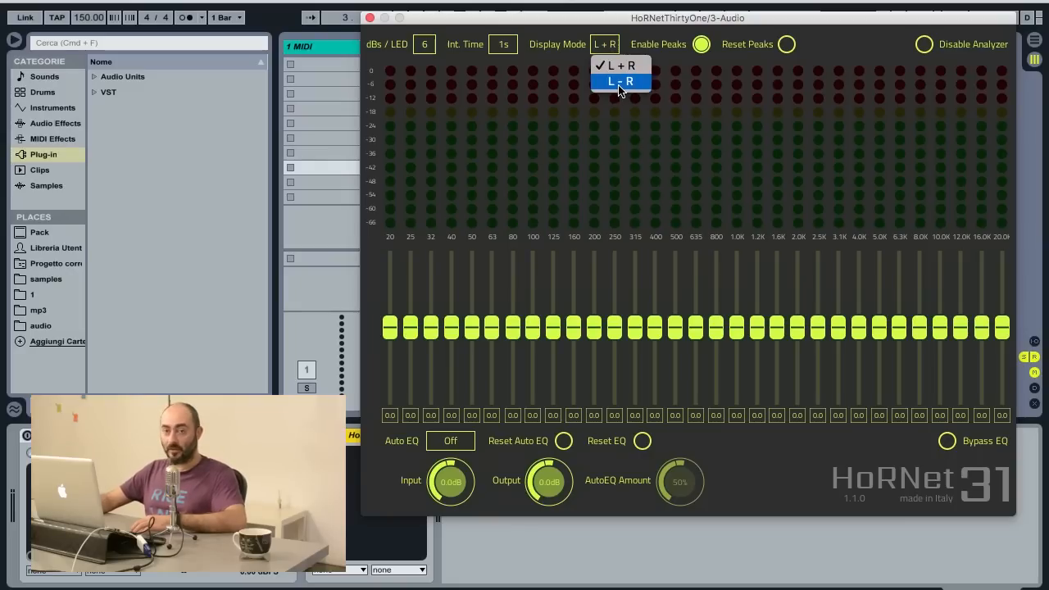
pyautogui.click(619, 82)
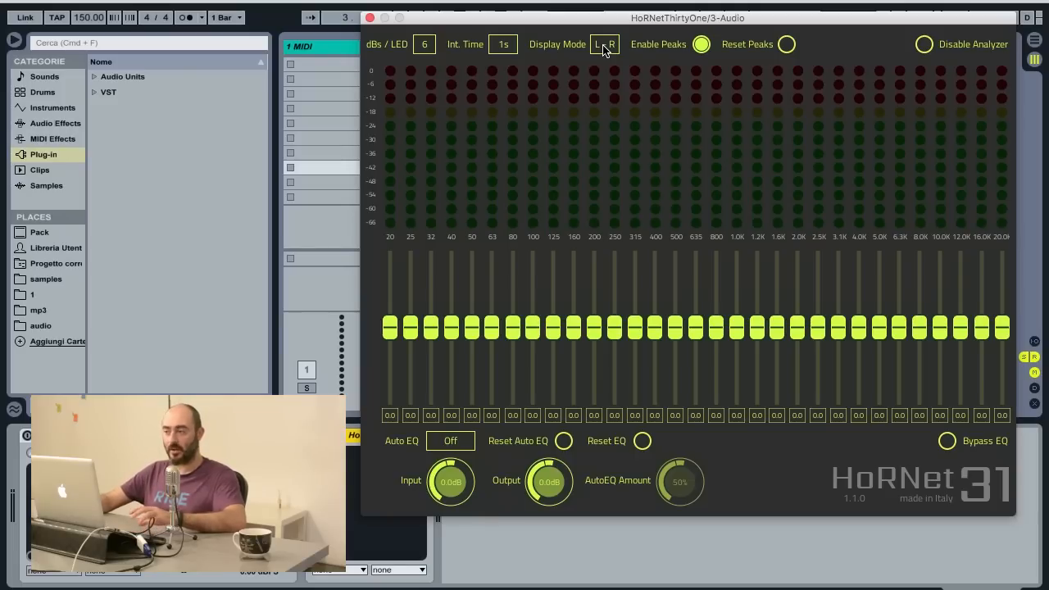
pyautogui.click(604, 48)
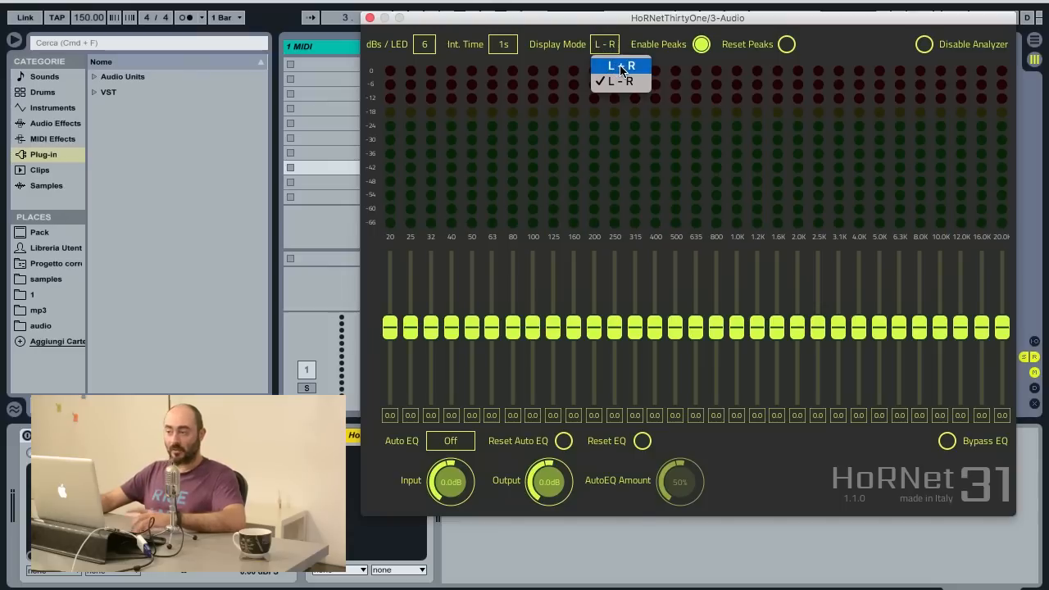
pyautogui.click(620, 68)
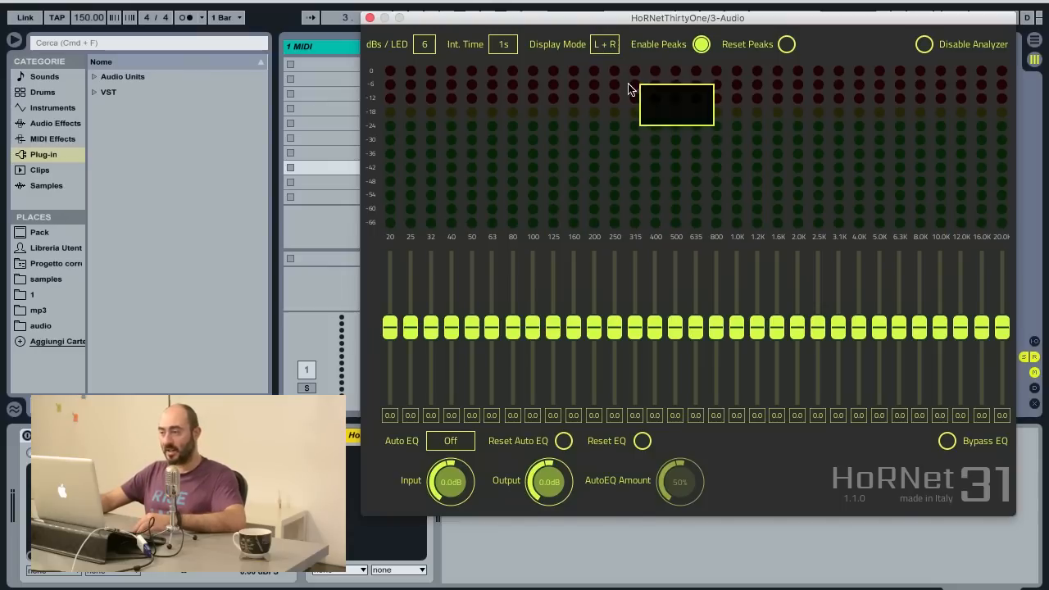
# Reset the analyzer's peaks, and disable the analyzer and enable it again.
pyautogui.click(701, 45)
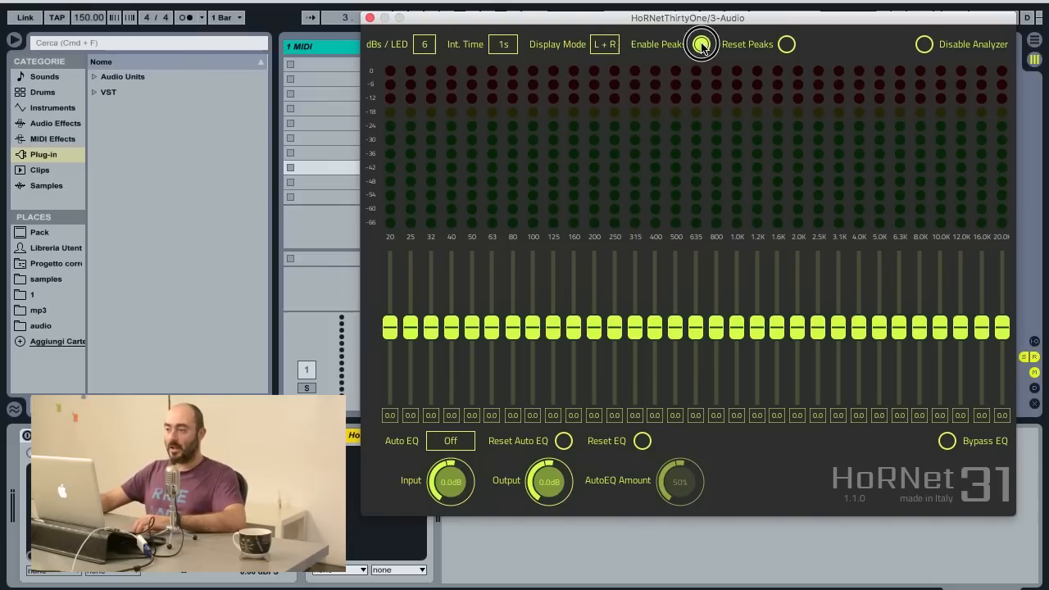
pyautogui.click(787, 47)
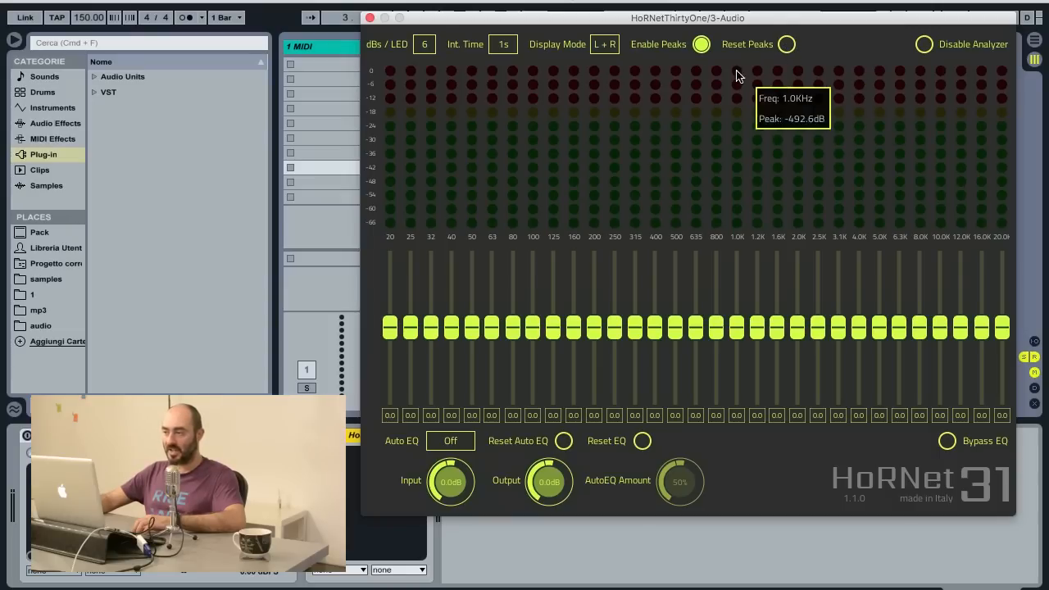
pyautogui.click(930, 48)
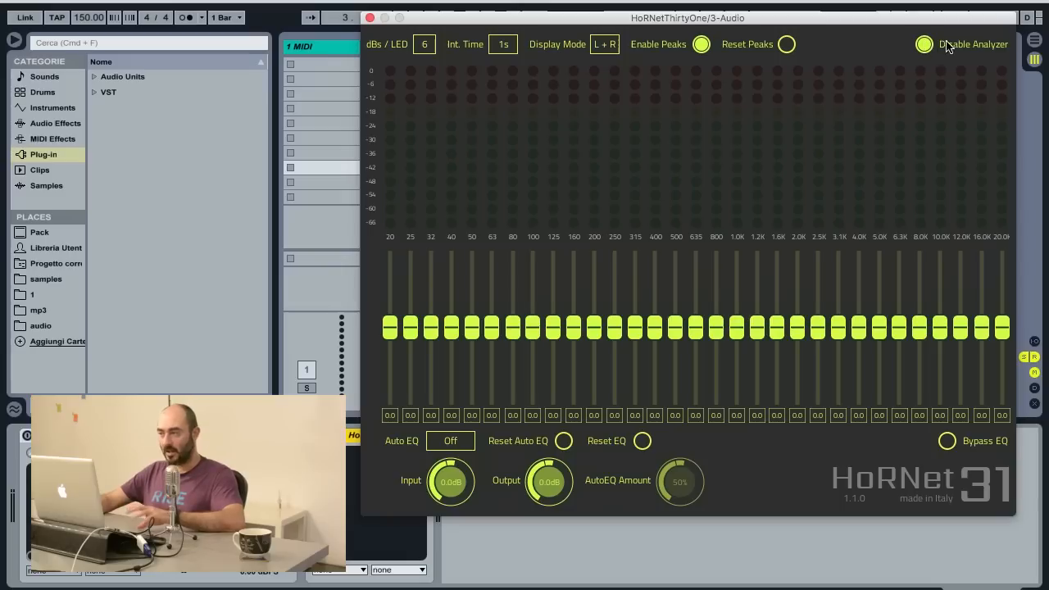
pyautogui.click(925, 44)
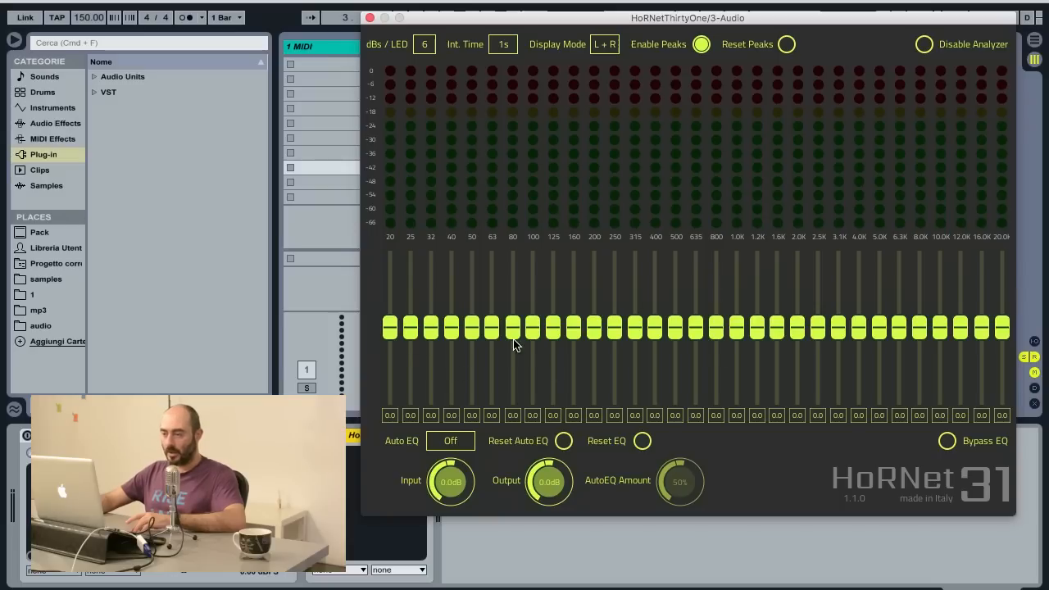
# Boost the 315 Hz band to 11.6 dB and reset the EQ to flat.
pyautogui.moveTo(1003, 331)
pyautogui.mouseDown()
pyautogui.moveTo(1010, 420)
pyautogui.moveTo(1007, 246)
pyautogui.moveTo(999, 315)
pyautogui.mouseUp()
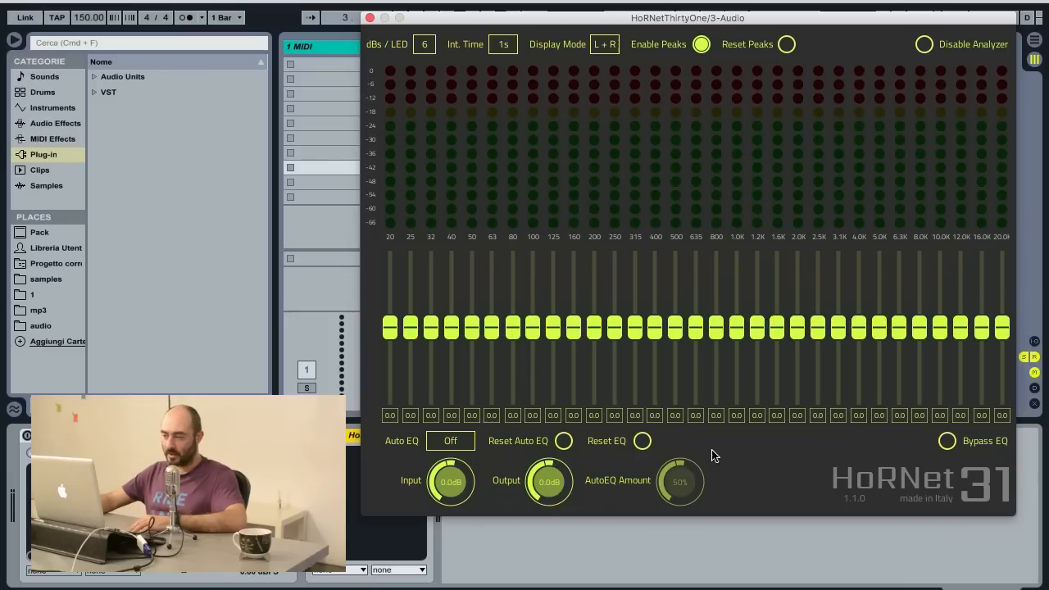
pyautogui.click(644, 442)
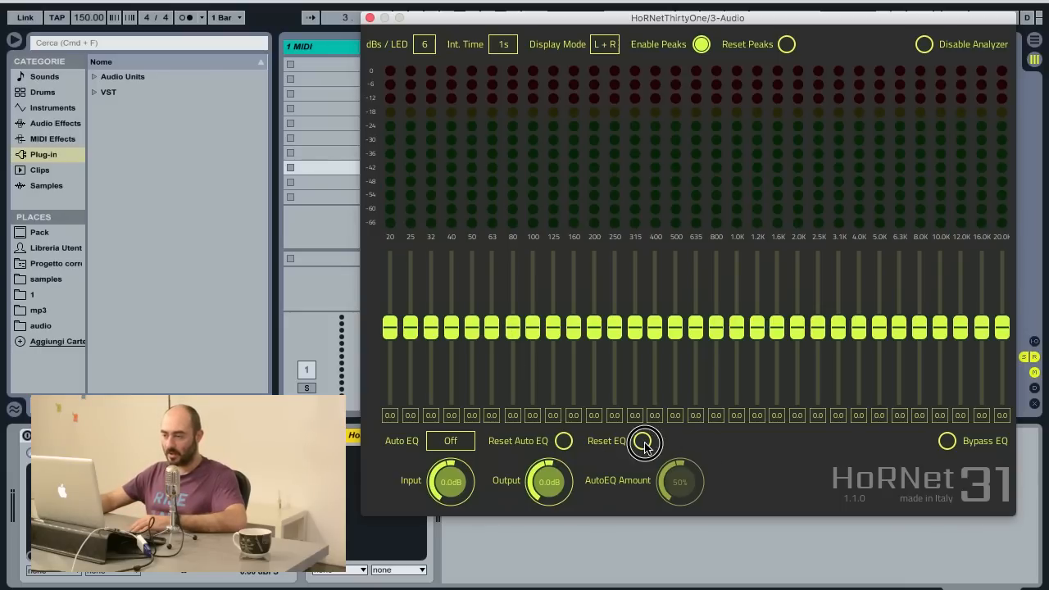
pyautogui.moveTo(635, 328); pyautogui.dragTo(634, 277)
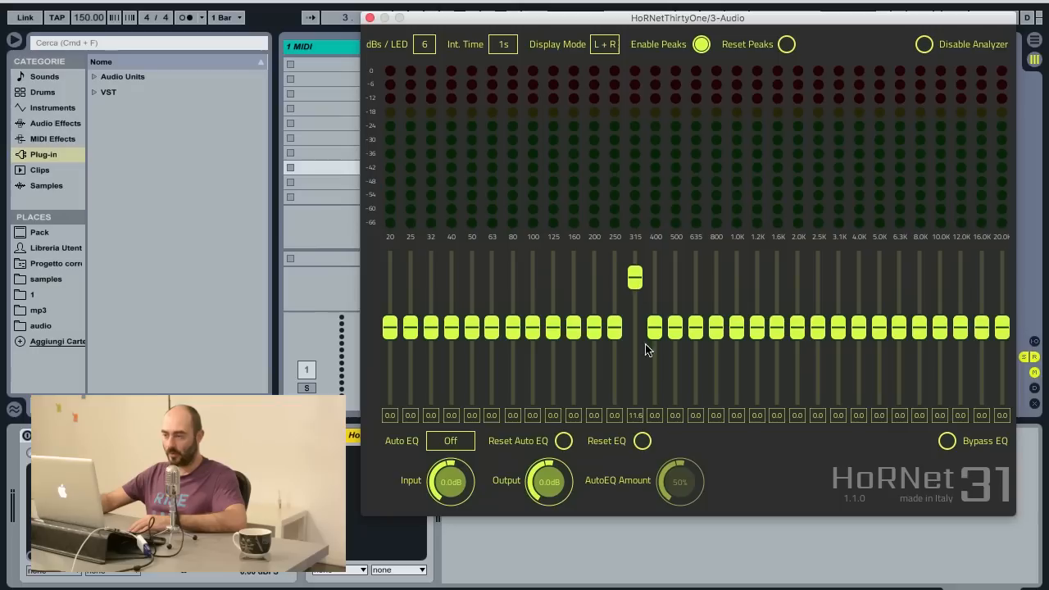
pyautogui.click(644, 442)
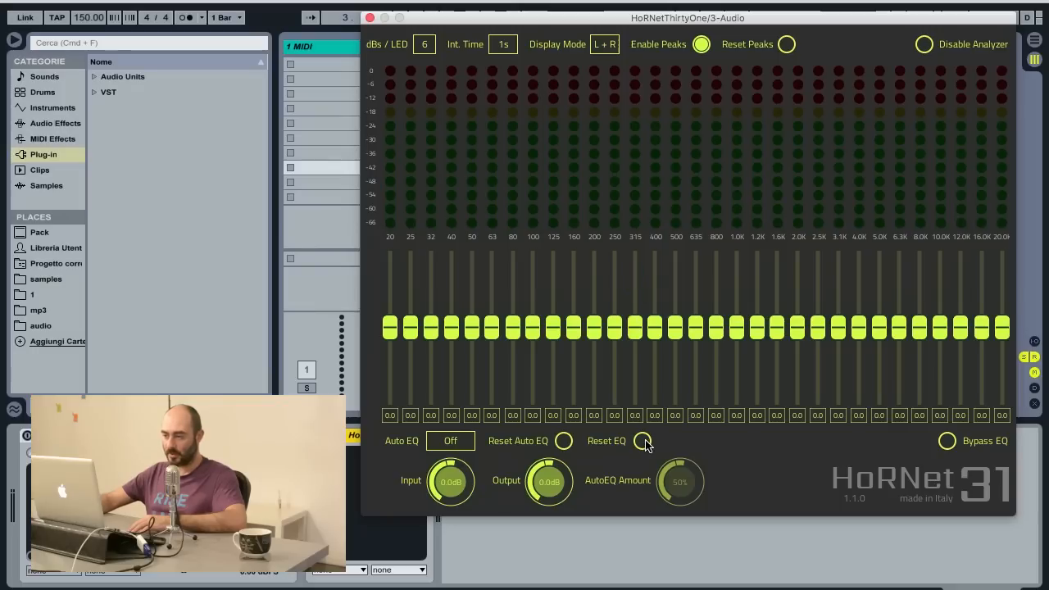
# Bypass the EQ and reactivate it, dismissing the reminder notification.
pyautogui.click(947, 442)
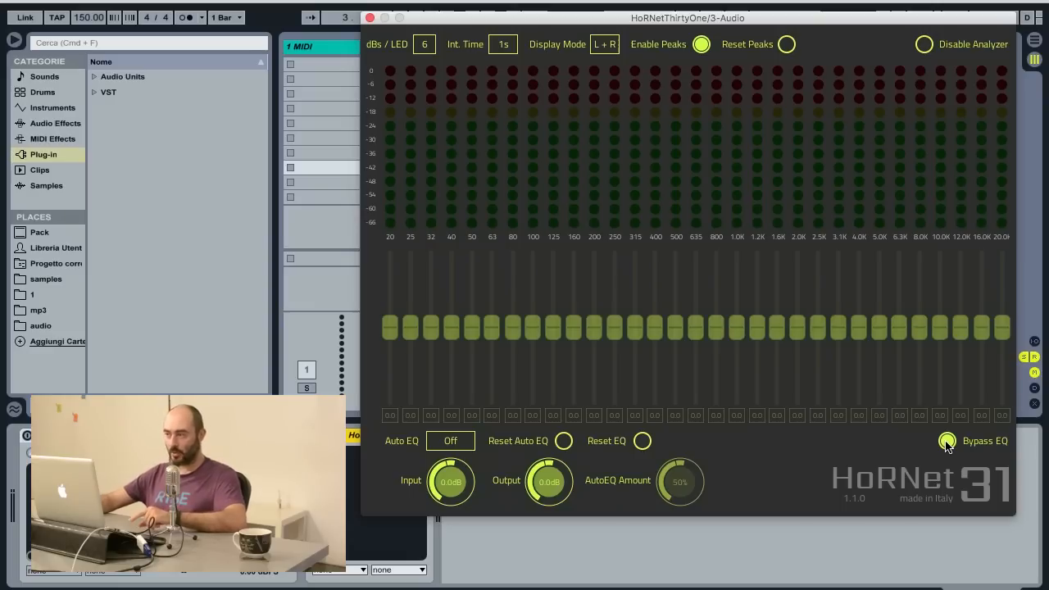
pyautogui.click(946, 441)
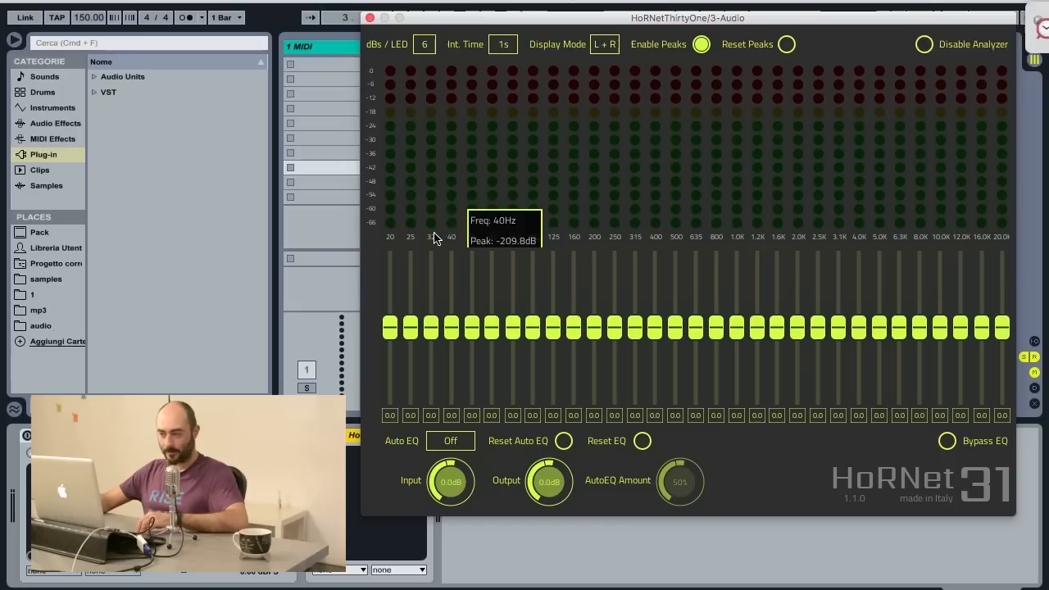
pyautogui.click(996, 46)
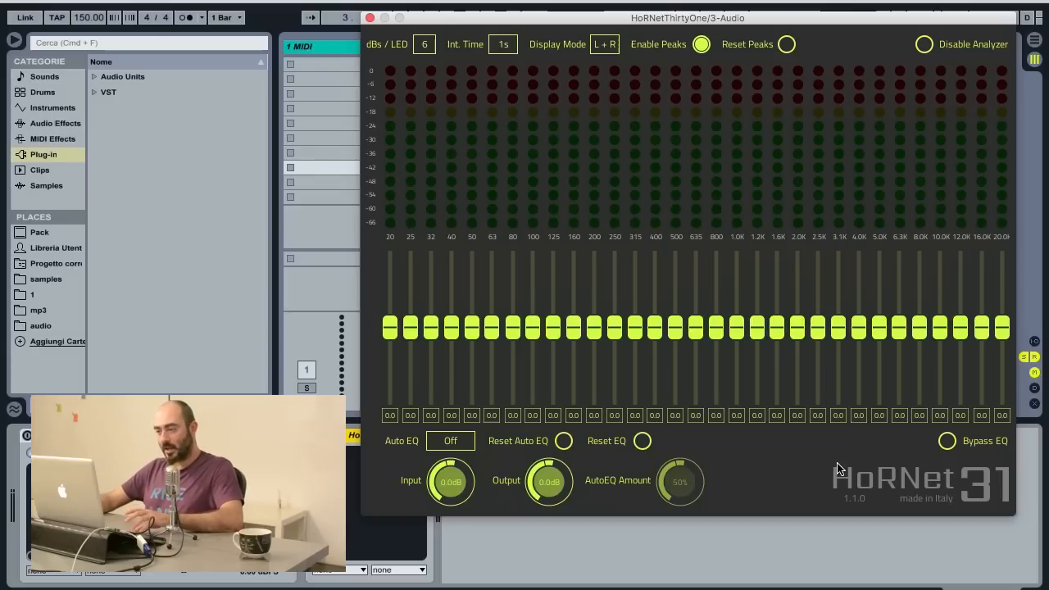
# Examine the modes offered for Auto EQ, keeping it off, and reset the Auto EQ.
pyautogui.click(472, 447)
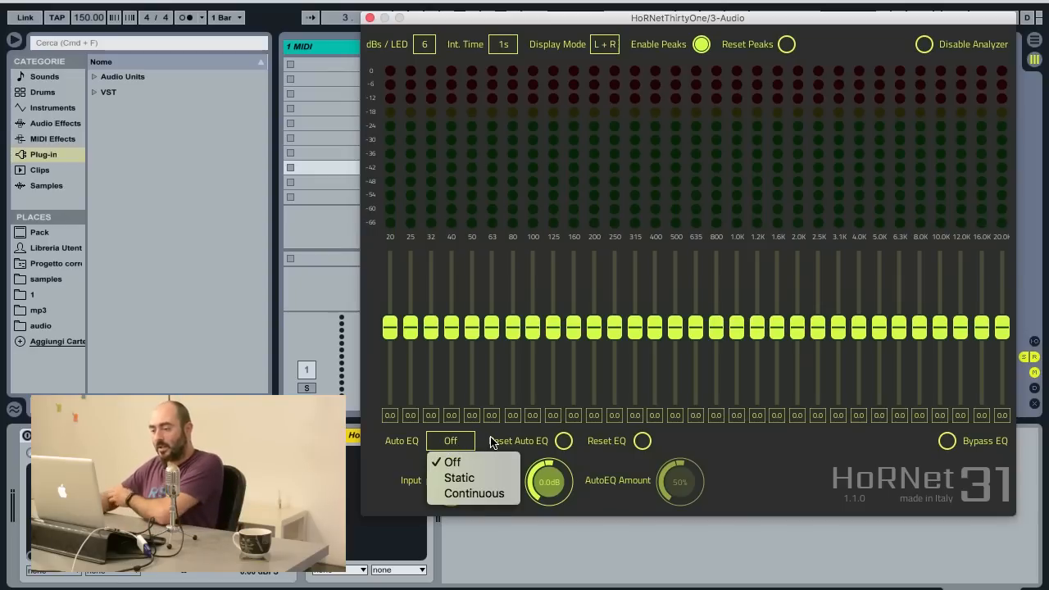
pyautogui.click(475, 443)
pyautogui.click(449, 444)
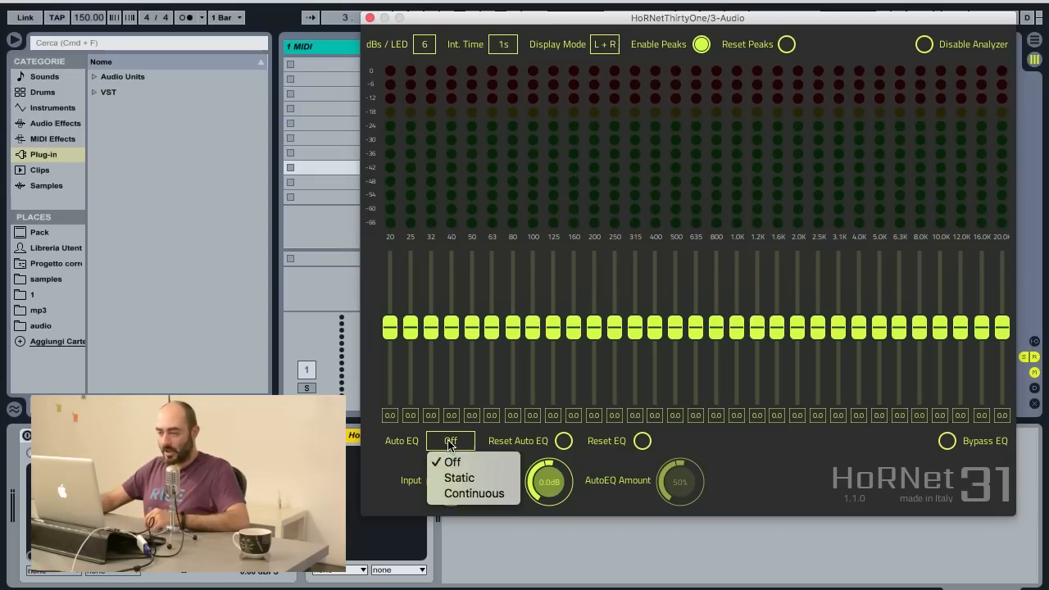
pyautogui.click(504, 444)
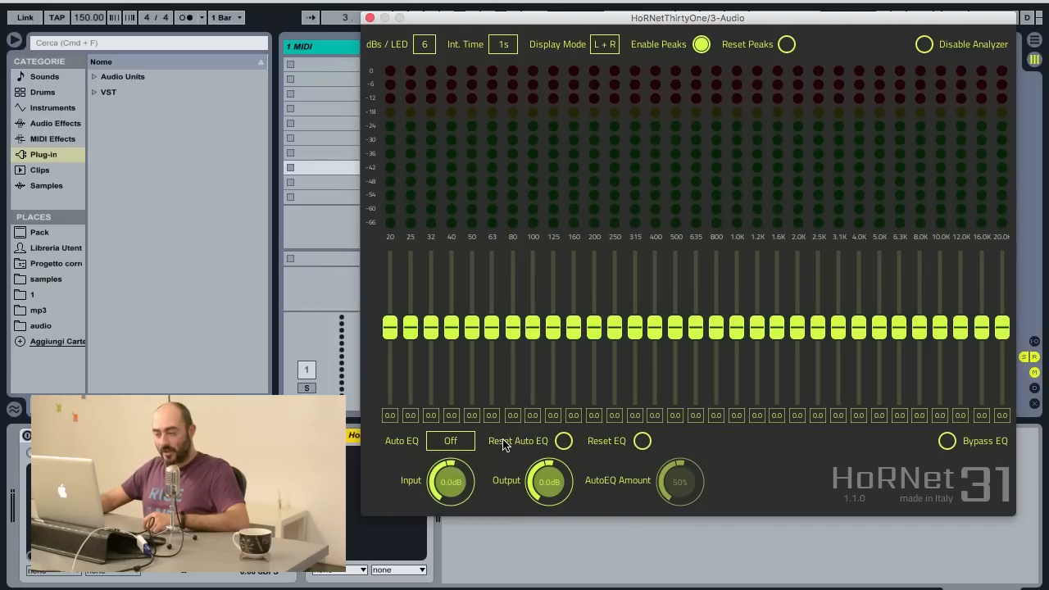
pyautogui.click(465, 445)
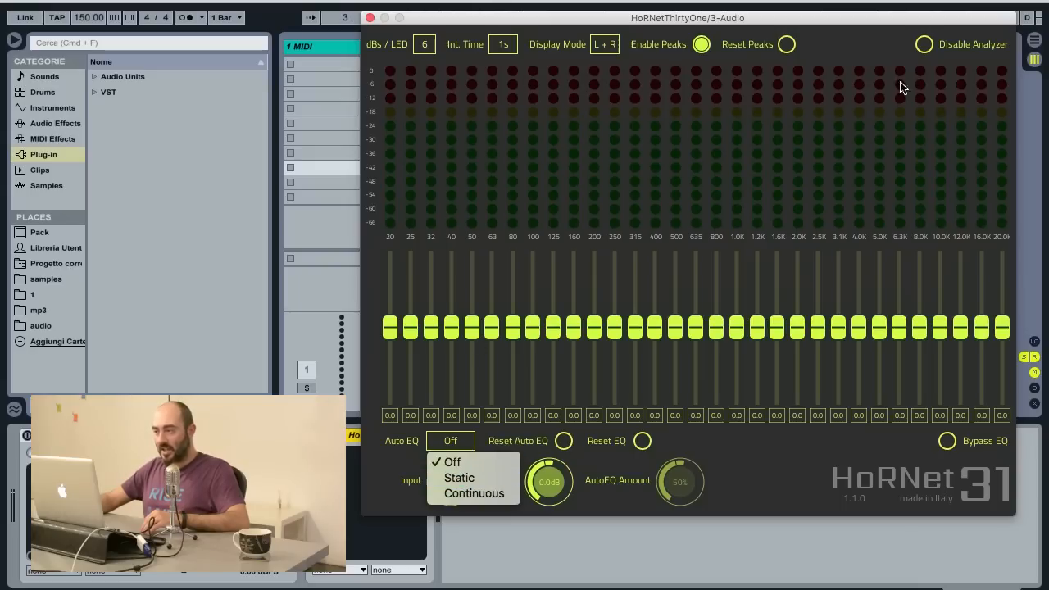
pyautogui.click(506, 442)
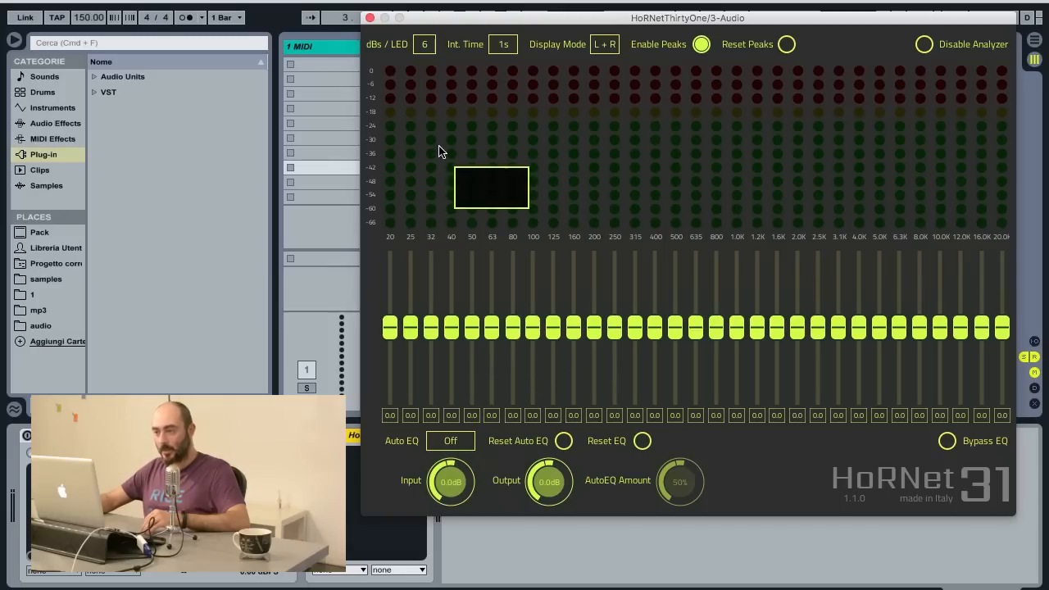
pyautogui.click(449, 441)
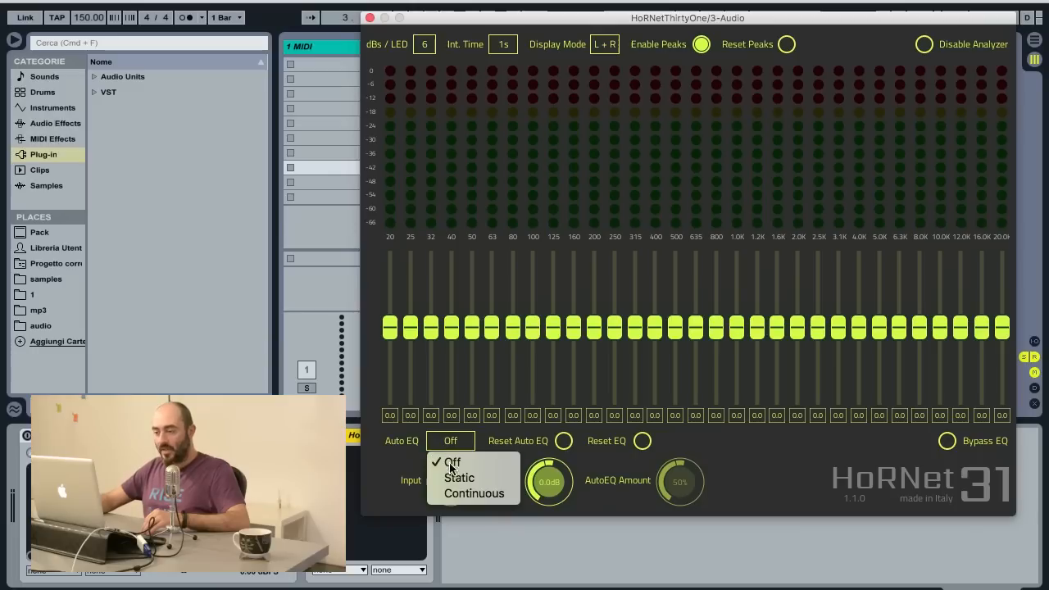
pyautogui.click(492, 441)
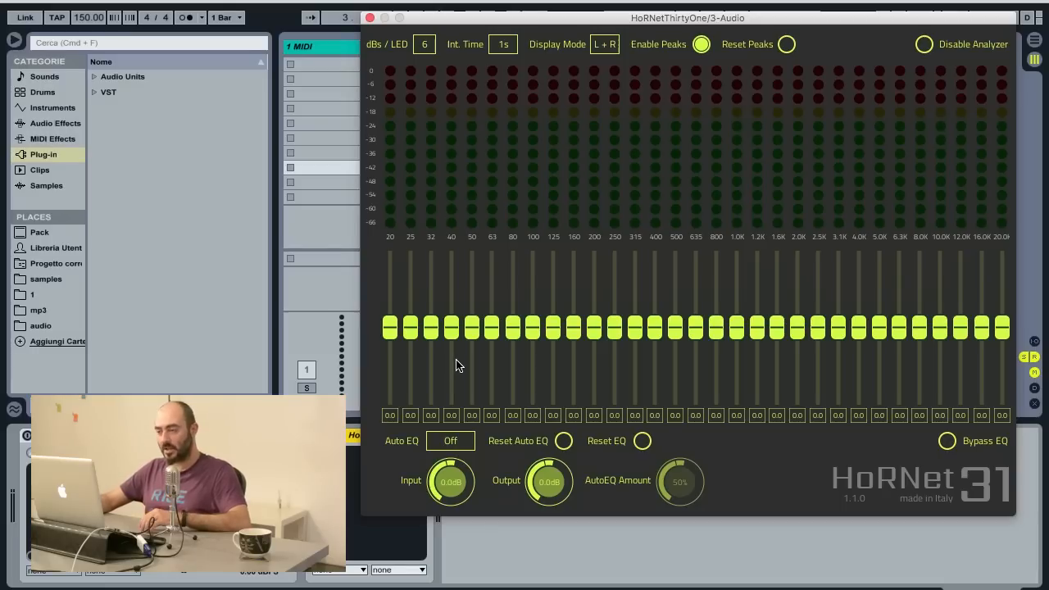
pyautogui.click(462, 443)
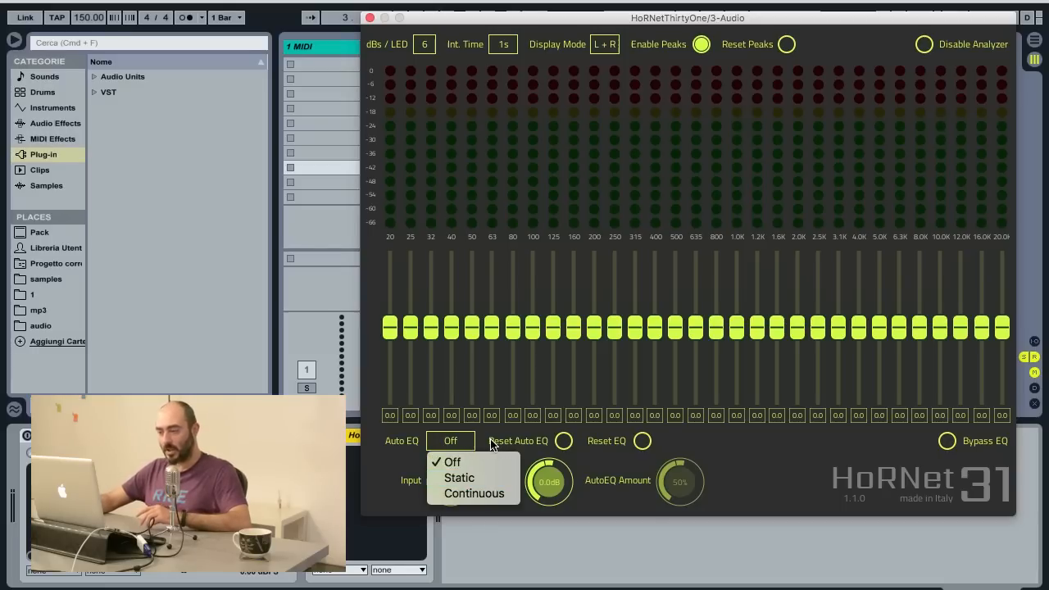
pyautogui.click(491, 444)
pyautogui.click(564, 442)
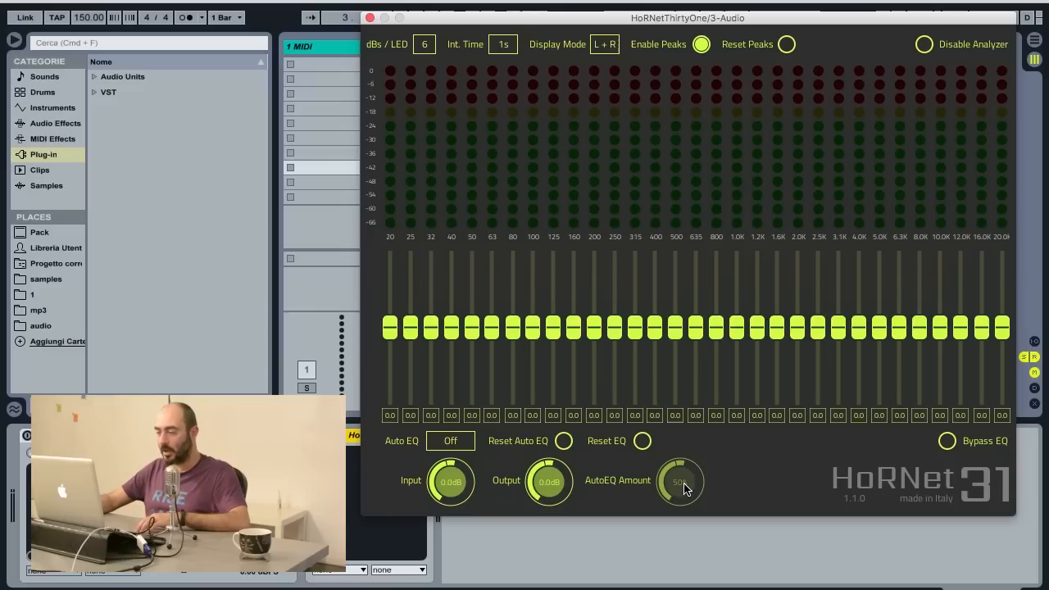
# Move the plug-in window down to uncover the transport, and play the track for several bars to feed the analyzer before stopping it.
pyautogui.moveTo(455, 20); pyautogui.dragTo(457, 68)
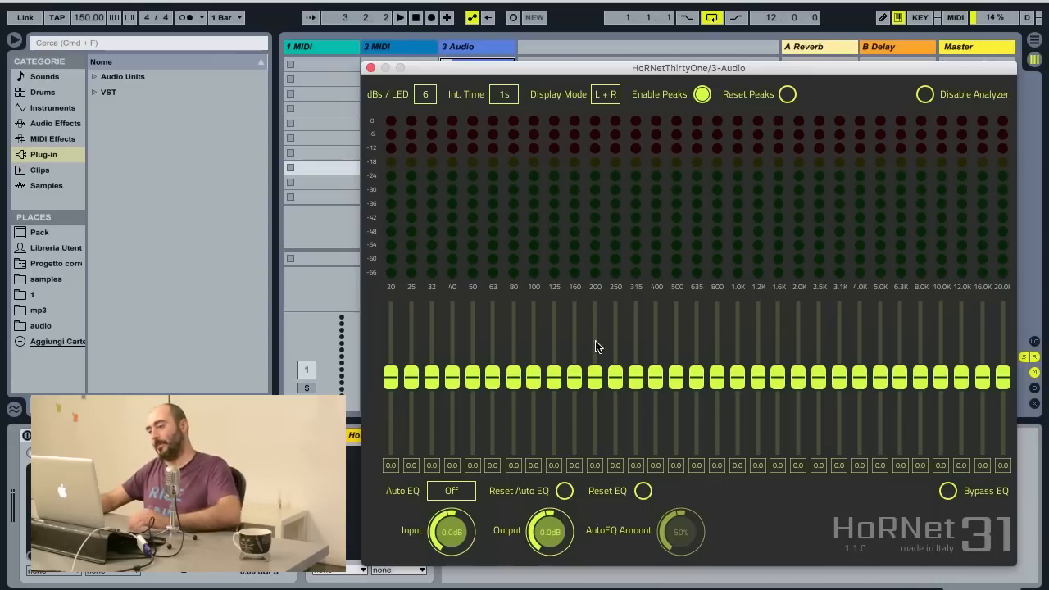
pyautogui.press('space')
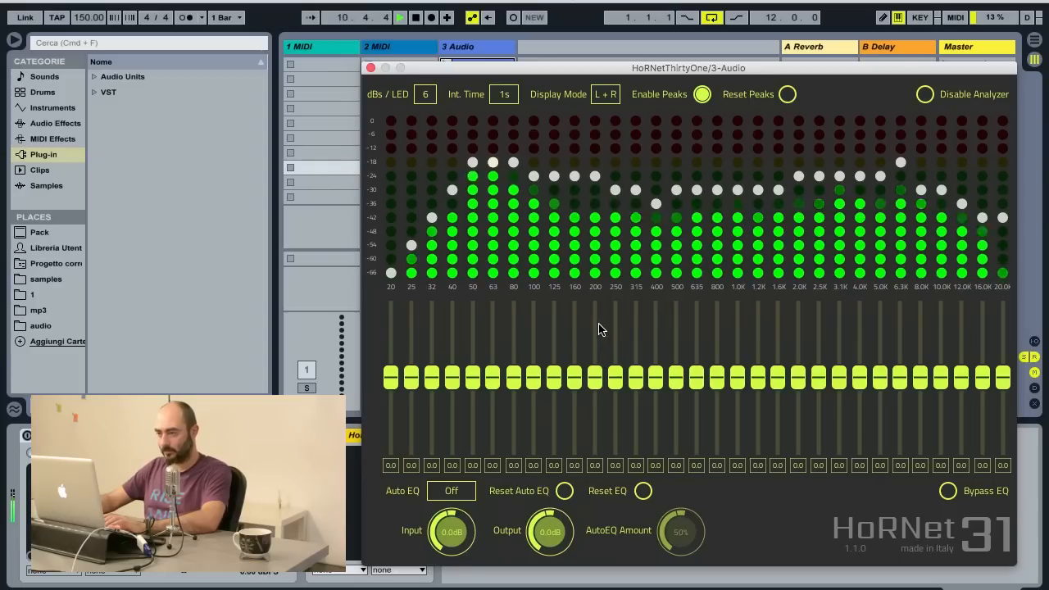
pyautogui.press('space')
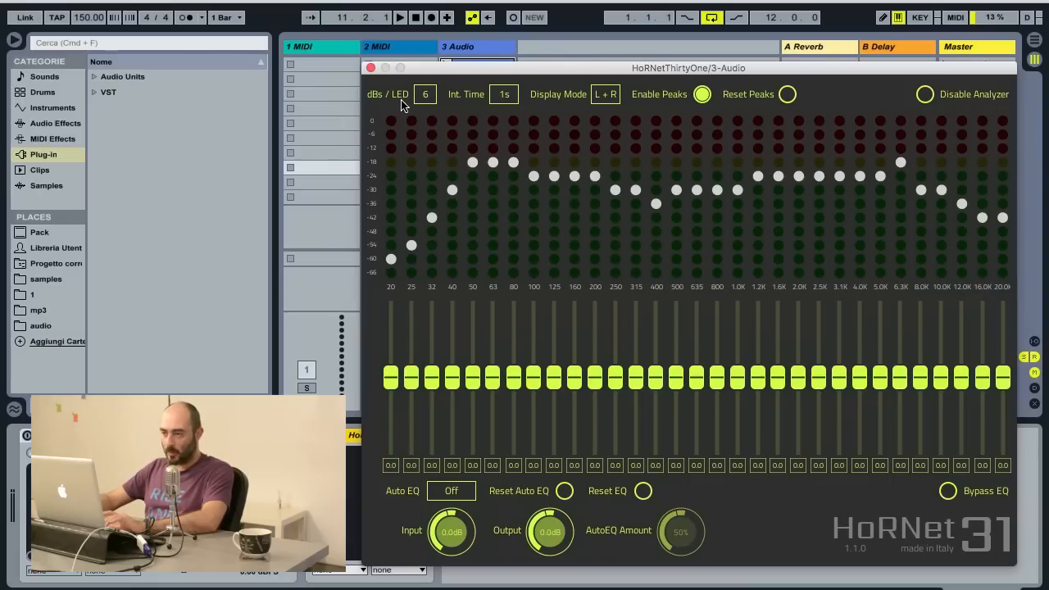
# Compare the analyzer's level scale at 3, 1 and 2 dBs per LED, and return it to 6.
pyautogui.click(422, 96)
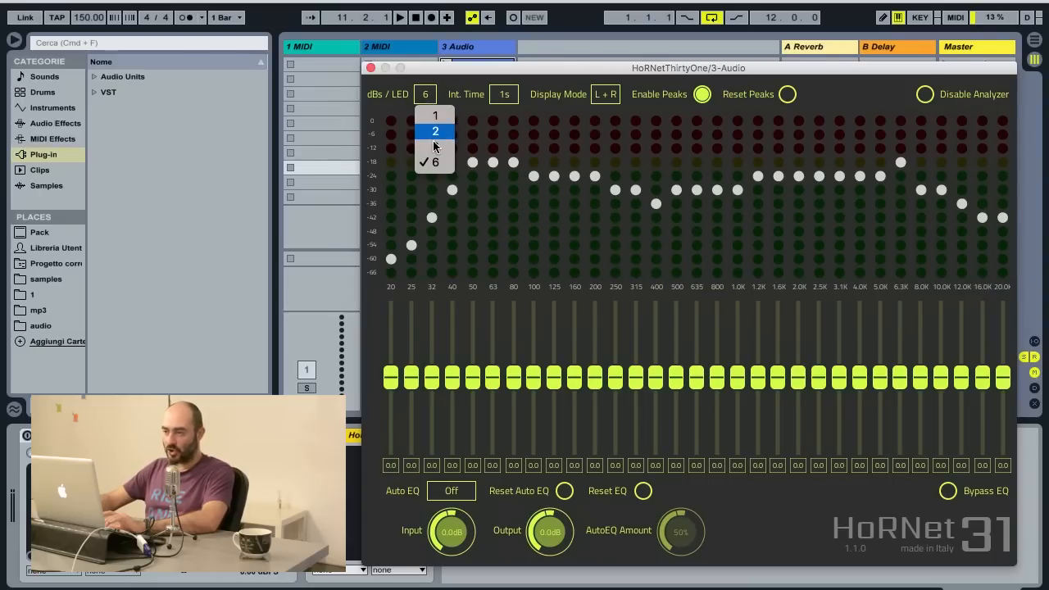
pyautogui.click(434, 146)
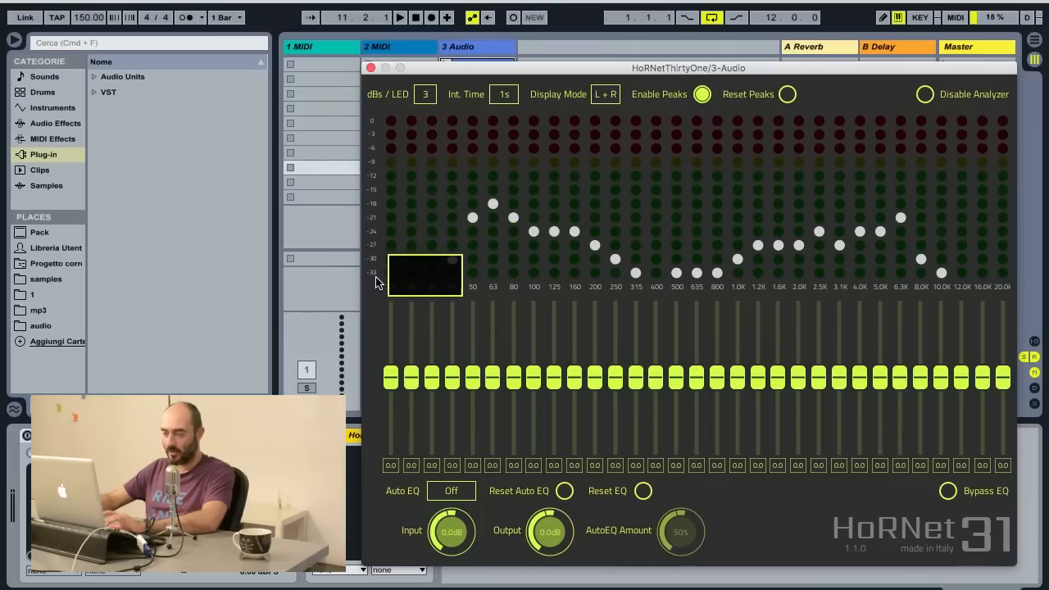
pyautogui.click(424, 95)
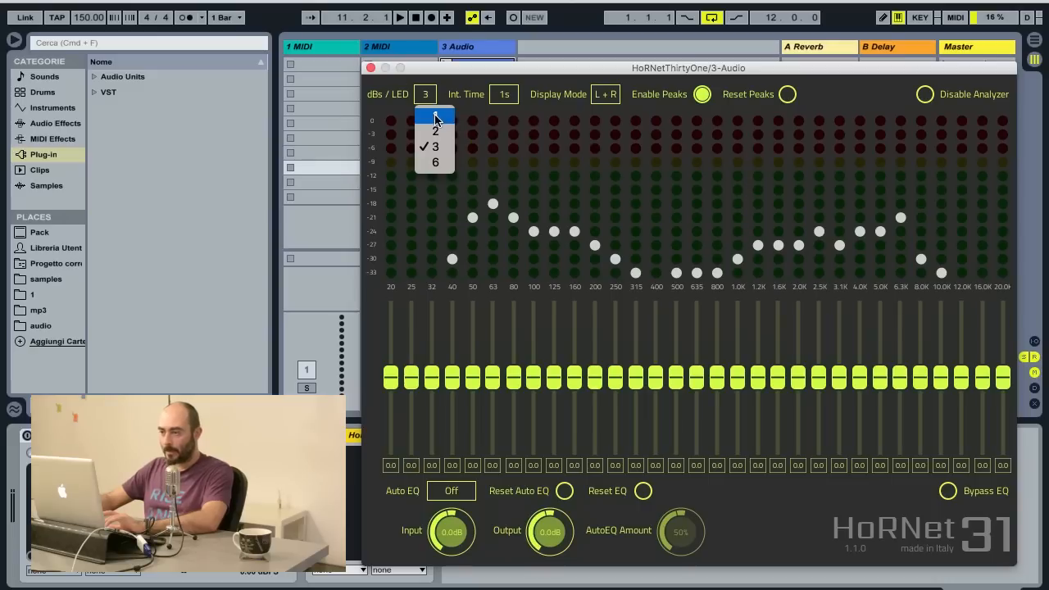
pyautogui.click(435, 119)
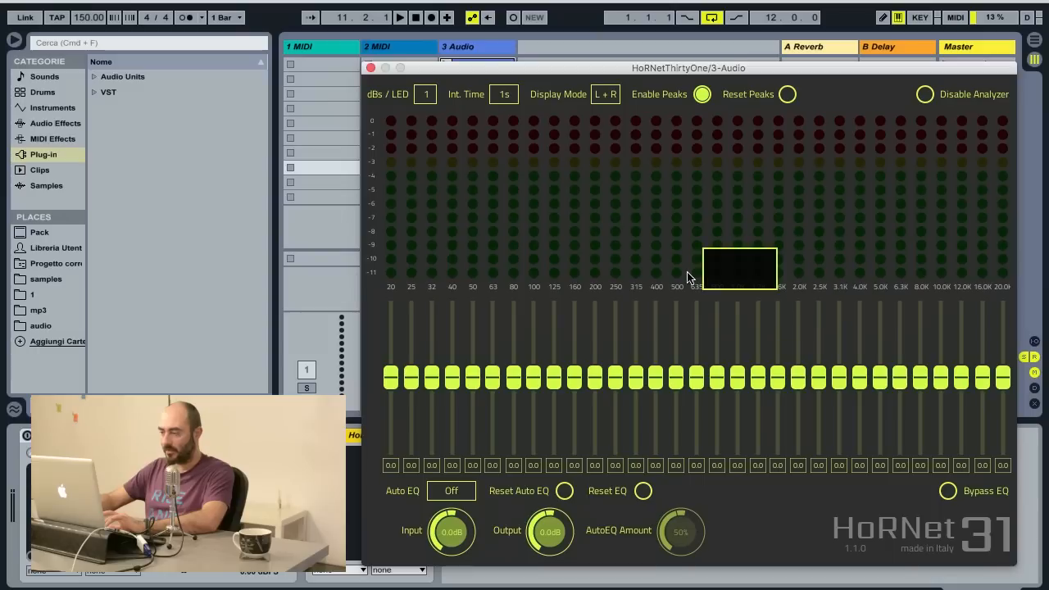
pyautogui.click(426, 97)
pyautogui.click(440, 134)
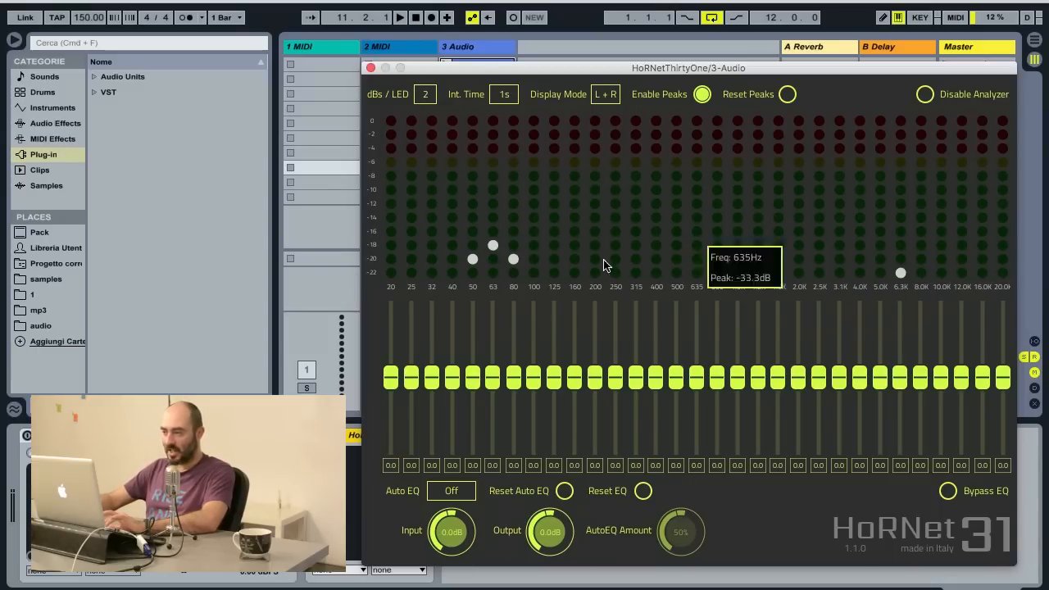
pyautogui.click(432, 98)
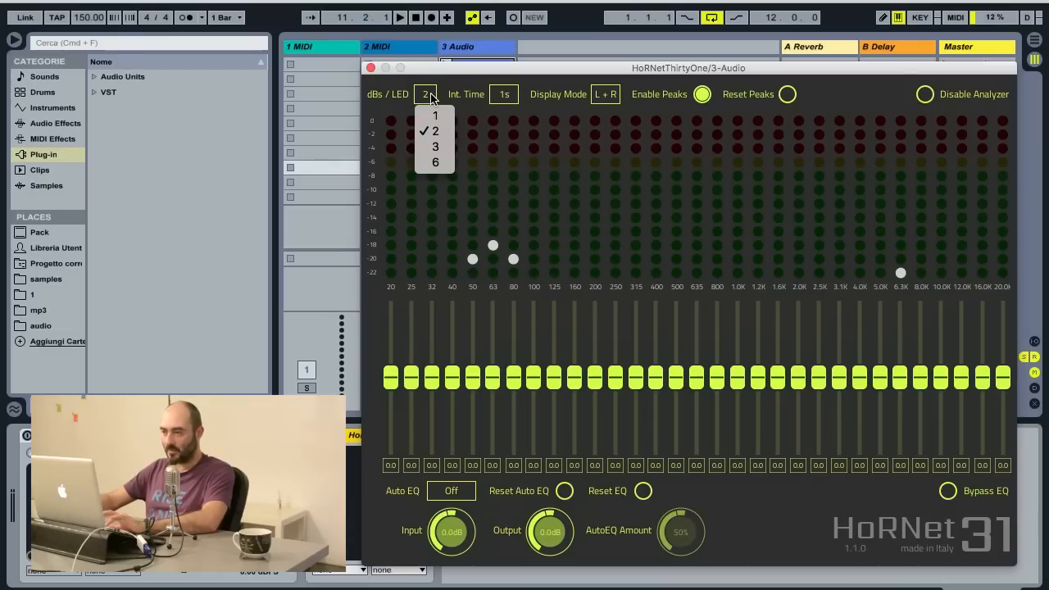
pyautogui.click(432, 163)
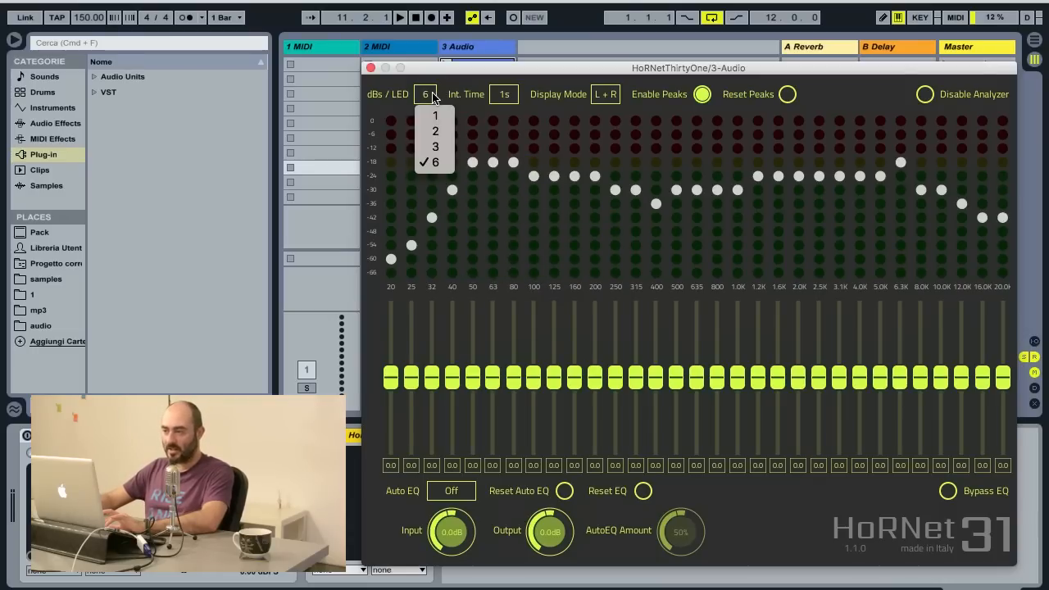
# View the analyzer's peaks once more at 3 dBs per LED and restore the scale to 6.
pyautogui.click(425, 94)
pyautogui.click(427, 154)
pyautogui.click(427, 96)
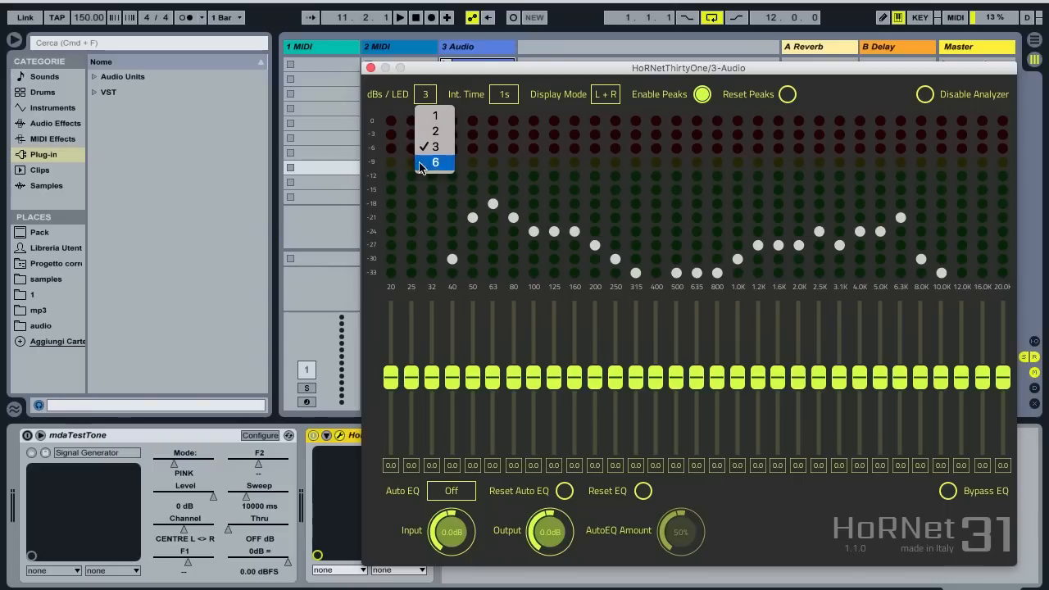
pyautogui.click(431, 166)
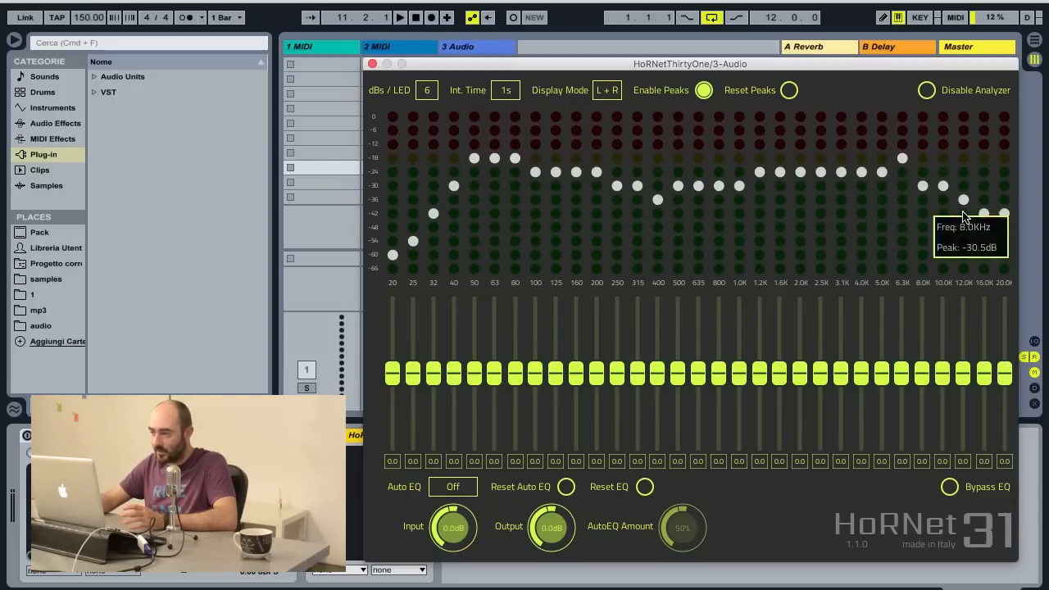
# Set Auto EQ to Static and play the track, resetting the analyzer peaks during playback.
pyautogui.click(454, 490)
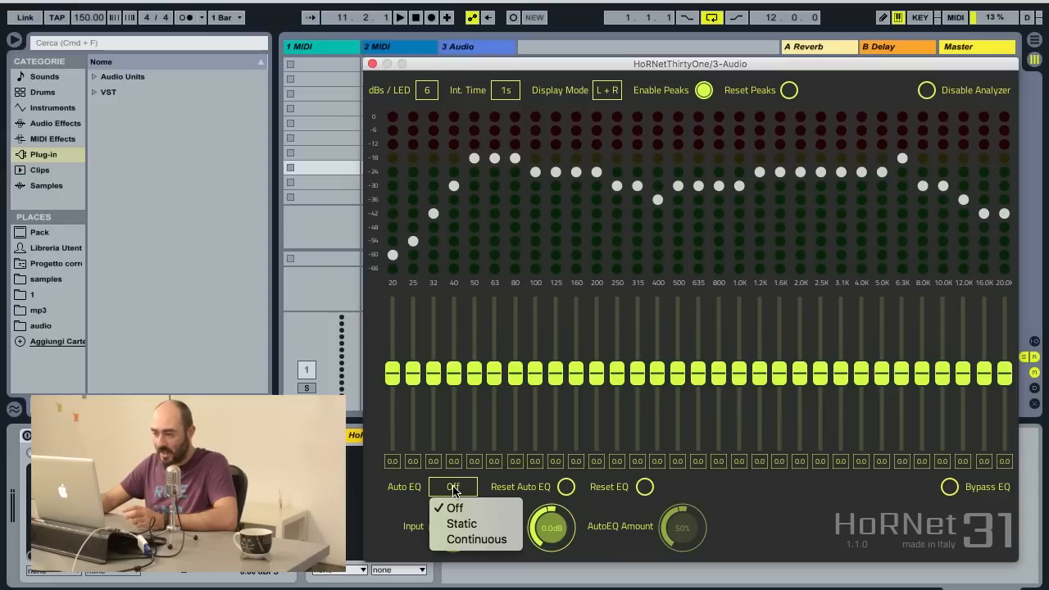
pyautogui.click(468, 528)
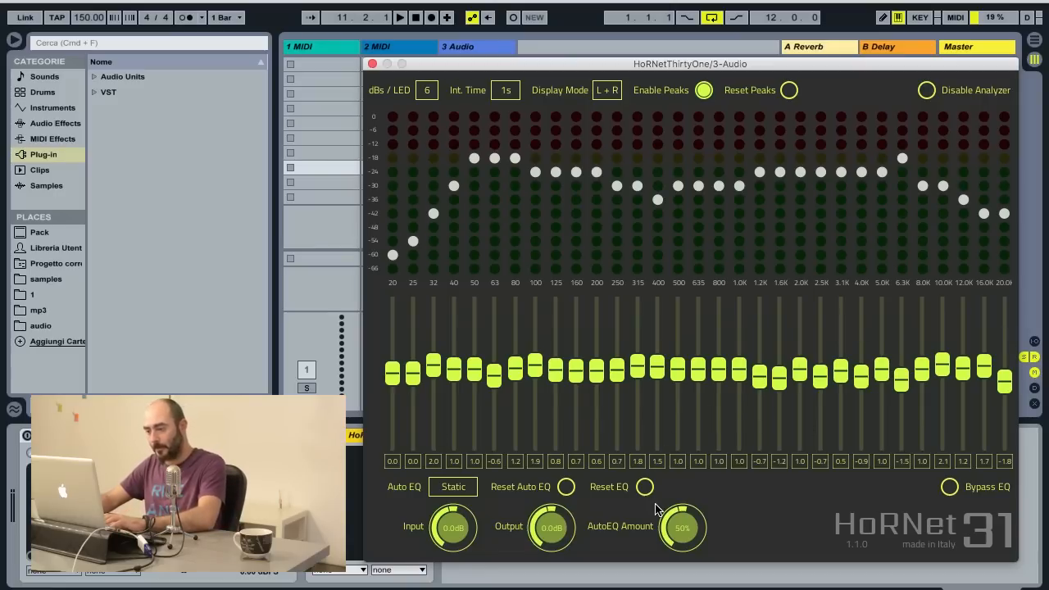
pyautogui.press('space')
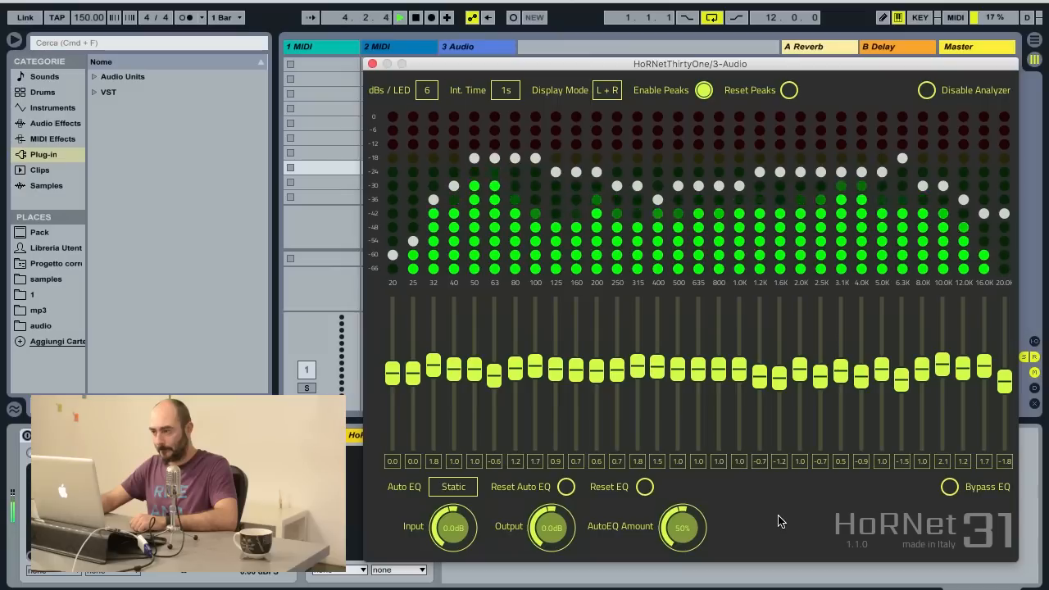
pyautogui.click(790, 91)
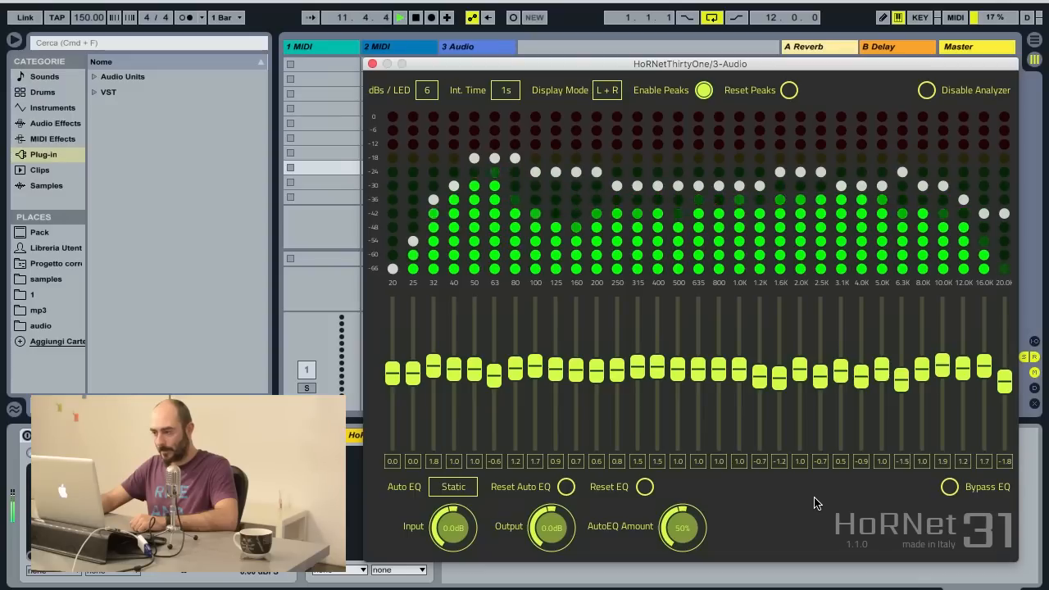
# Bypass and reactivate the EQ twice during playback to compare the Static correction, and stop the track.
pyautogui.click(949, 487)
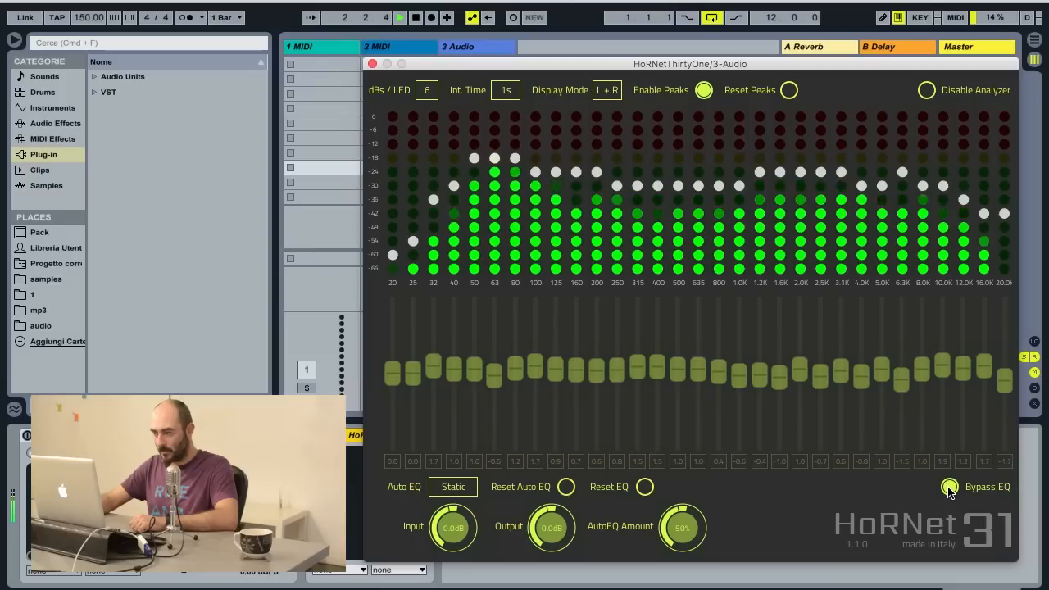
pyautogui.click(949, 487)
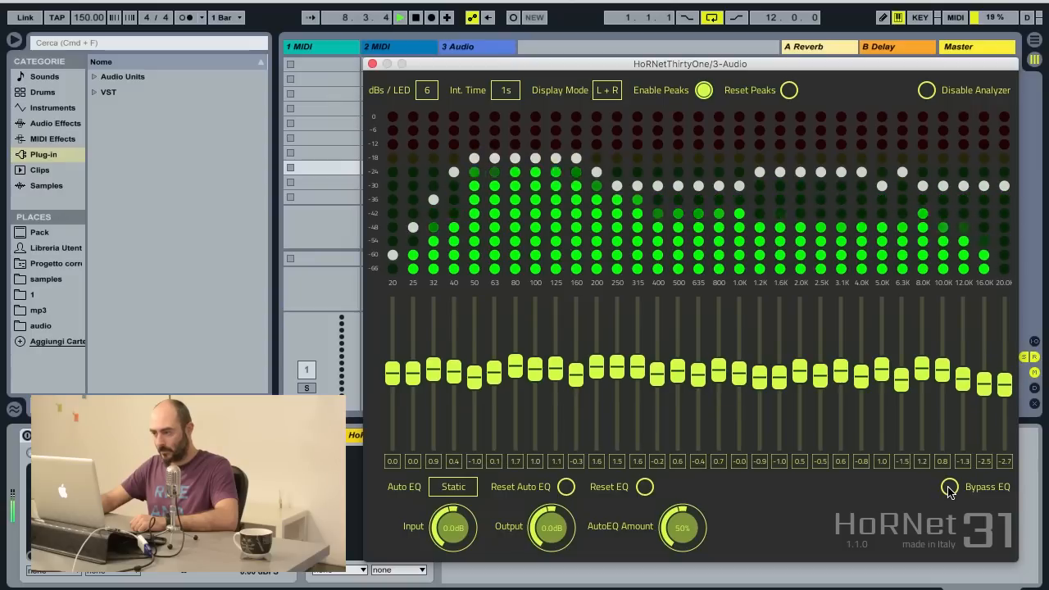
pyautogui.click(949, 488)
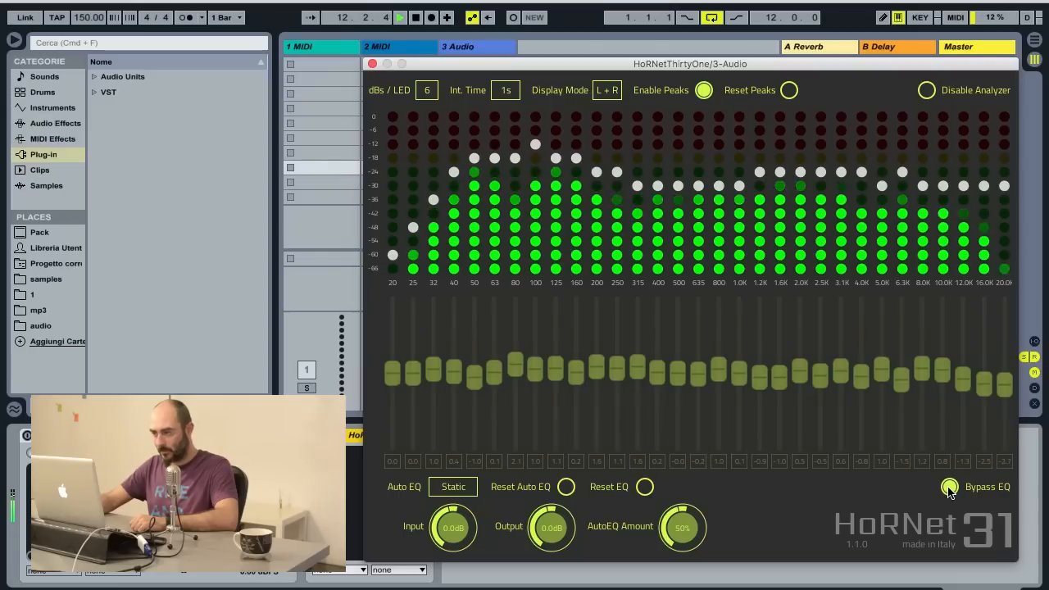
pyautogui.click(949, 488)
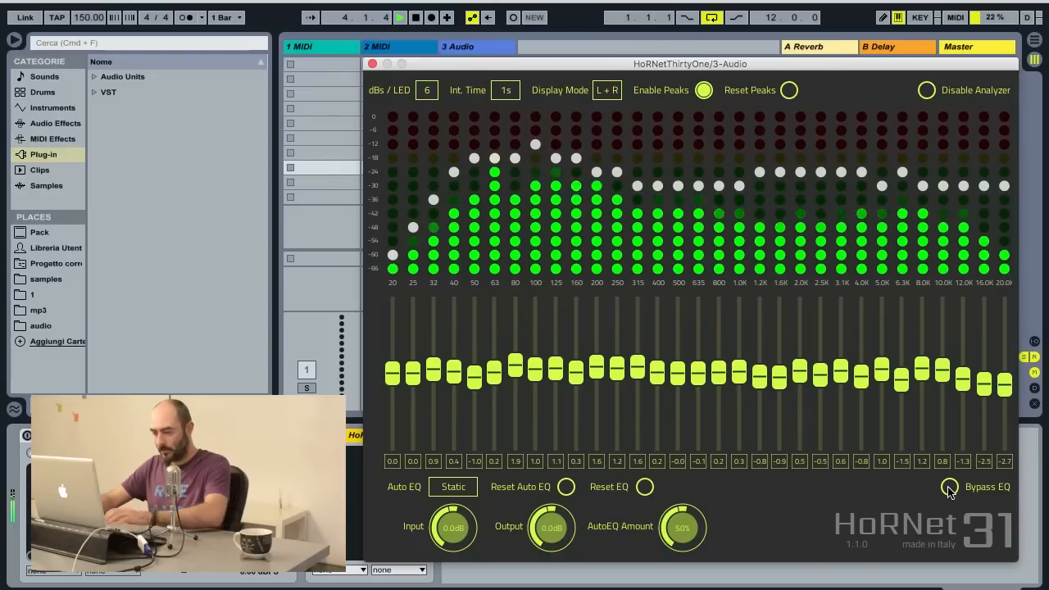
pyautogui.press('space')
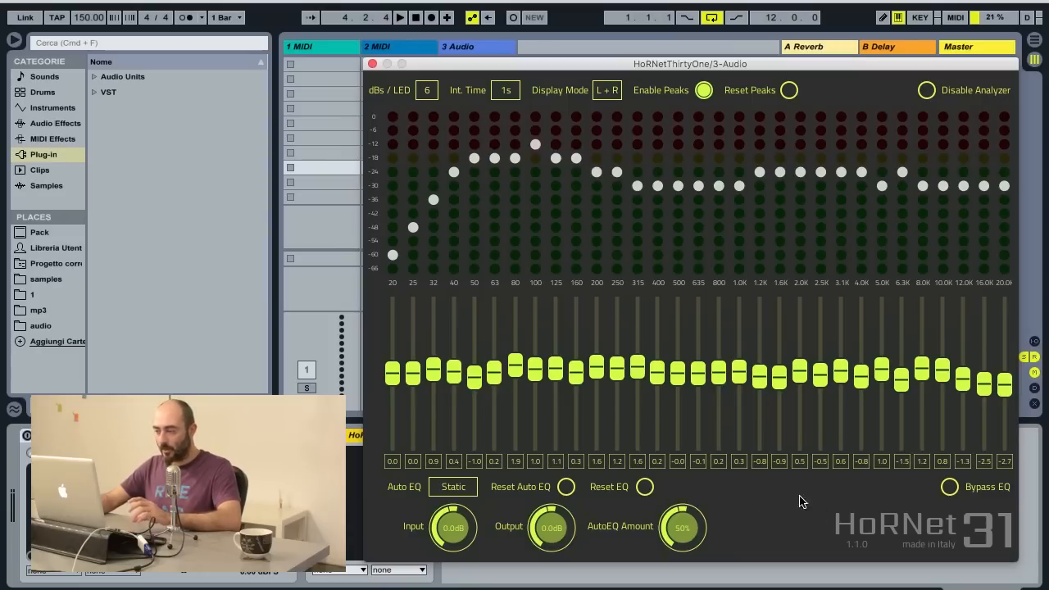
# Reset the Auto EQ, switch it to Continuous, and play the track with the analyzer peaks reset.
pyautogui.click(566, 488)
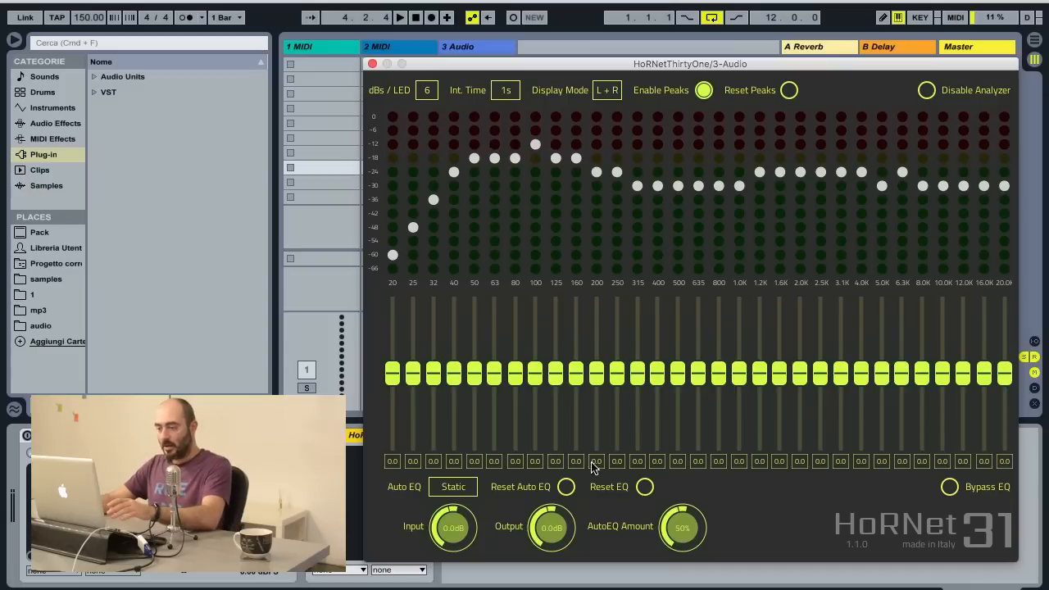
pyautogui.click(454, 495)
pyautogui.click(466, 541)
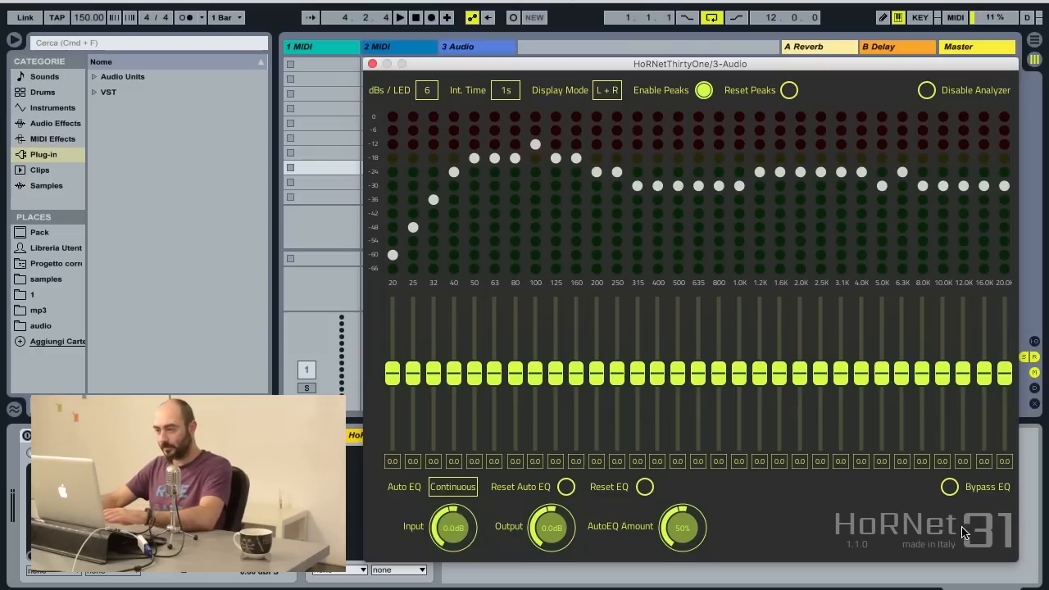
pyautogui.press('space')
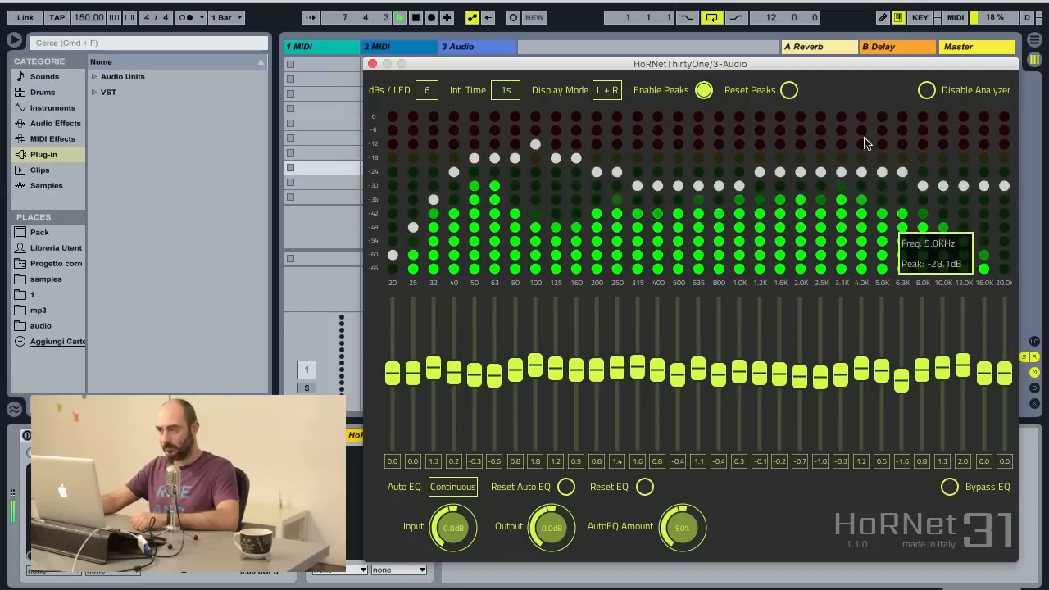
pyautogui.click(791, 92)
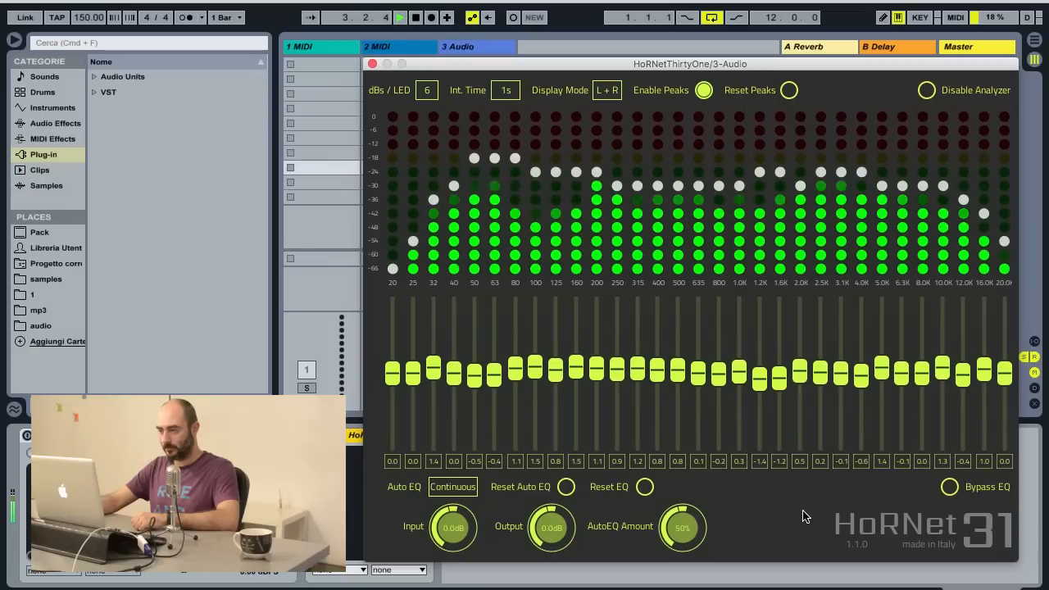
# Bypass and reactivate the EQ four times during playback to compare the Continuous correction with the unprocessed sound.
pyautogui.click(949, 487)
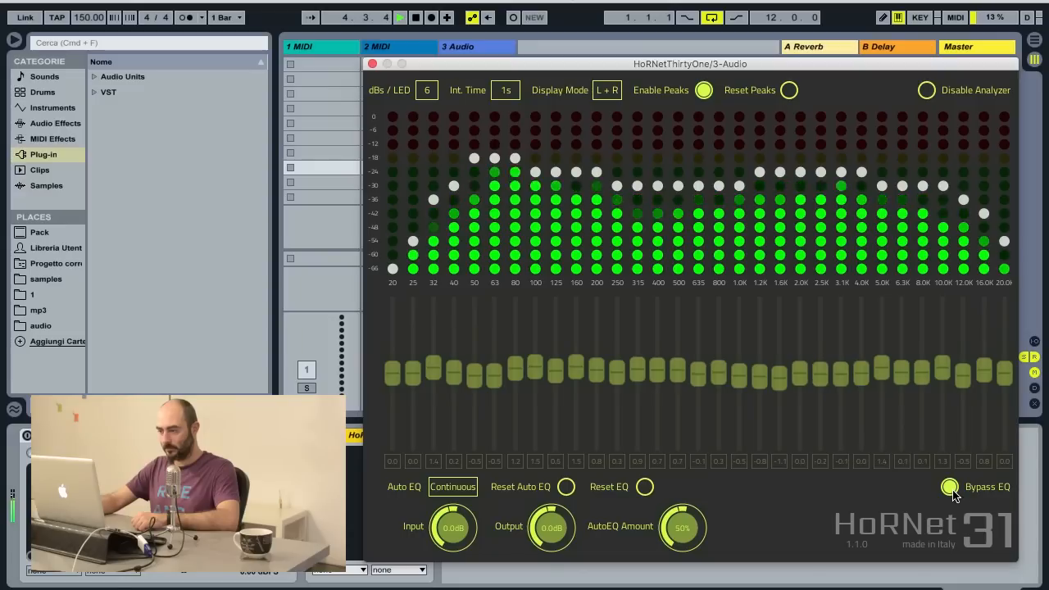
pyautogui.click(950, 488)
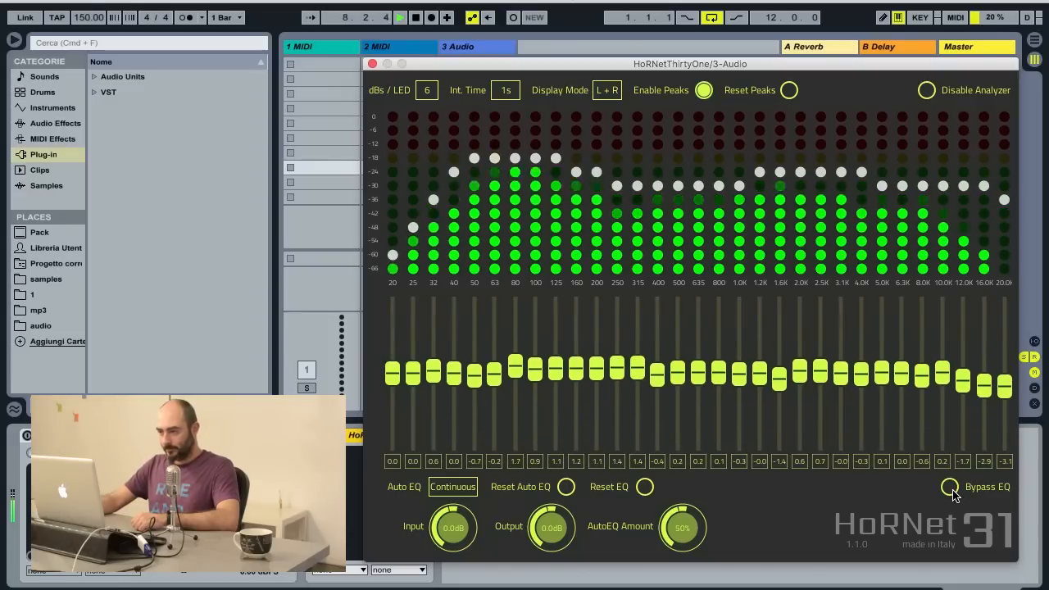
pyautogui.click(950, 488)
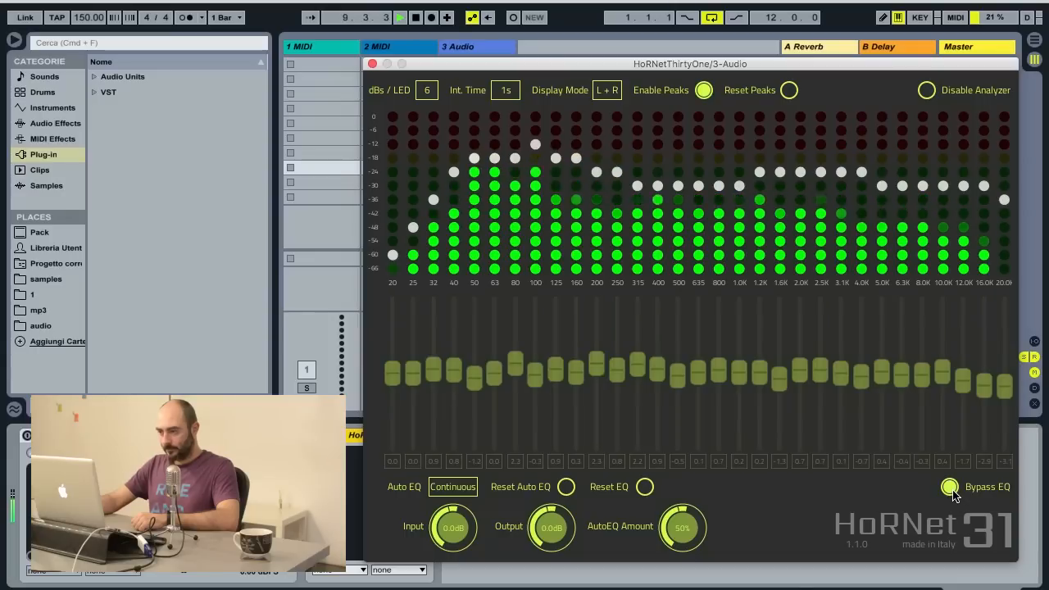
pyautogui.click(951, 488)
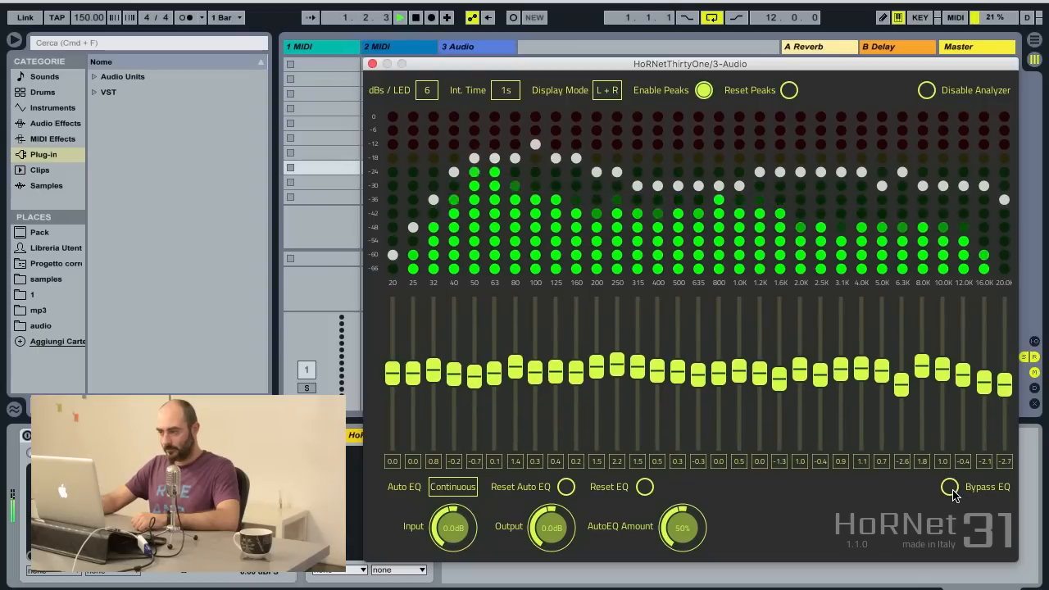
pyautogui.click(950, 488)
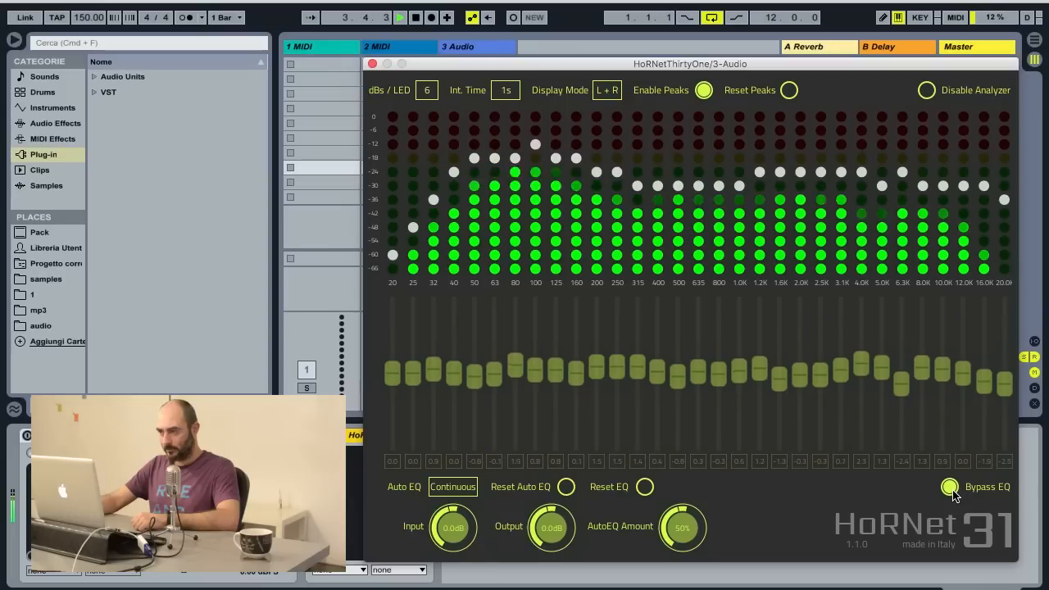
pyautogui.click(950, 488)
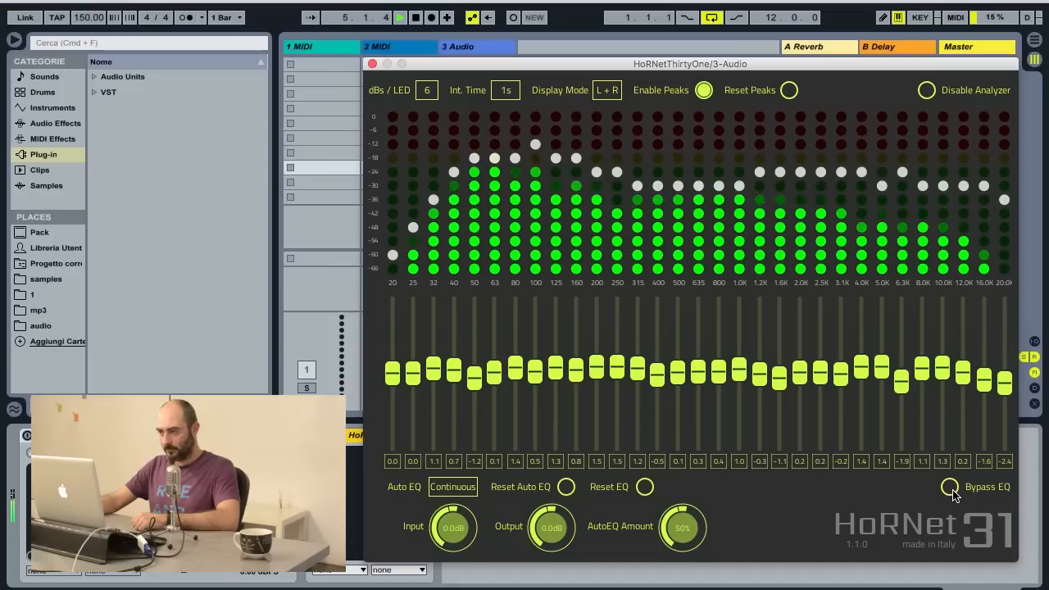
pyautogui.click(952, 491)
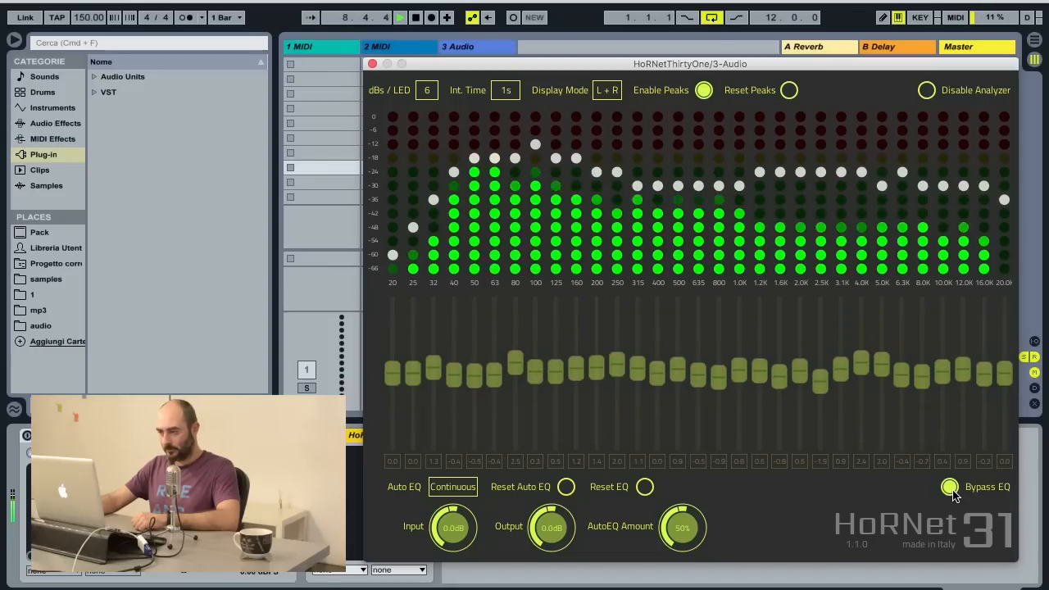
pyautogui.click(951, 488)
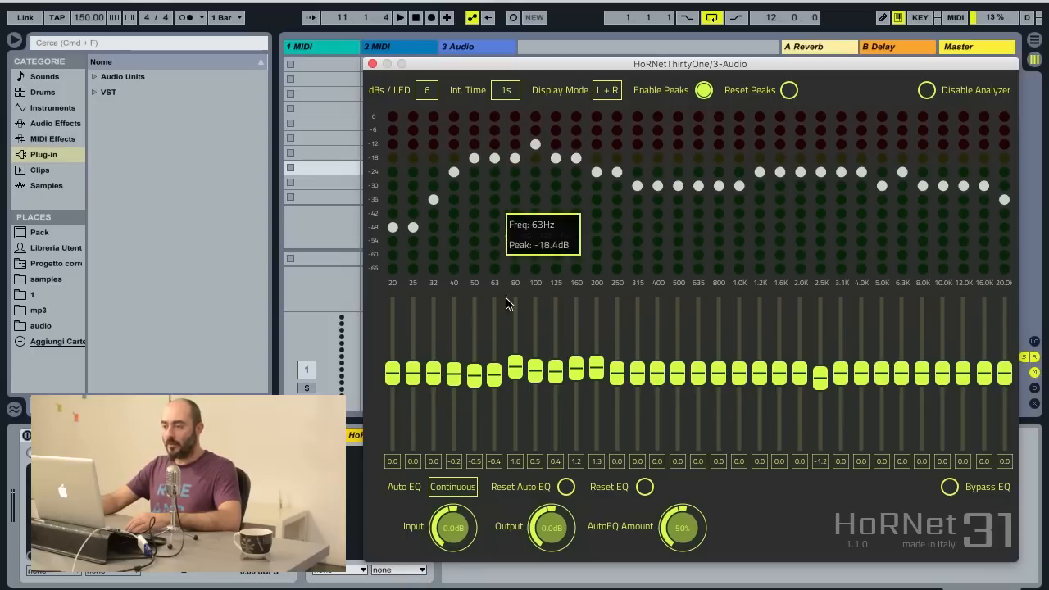
# Set the analyzer's integration time to 0.25s and play the track with Continuous Auto EQ.
pyautogui.moveTo(505, 175)
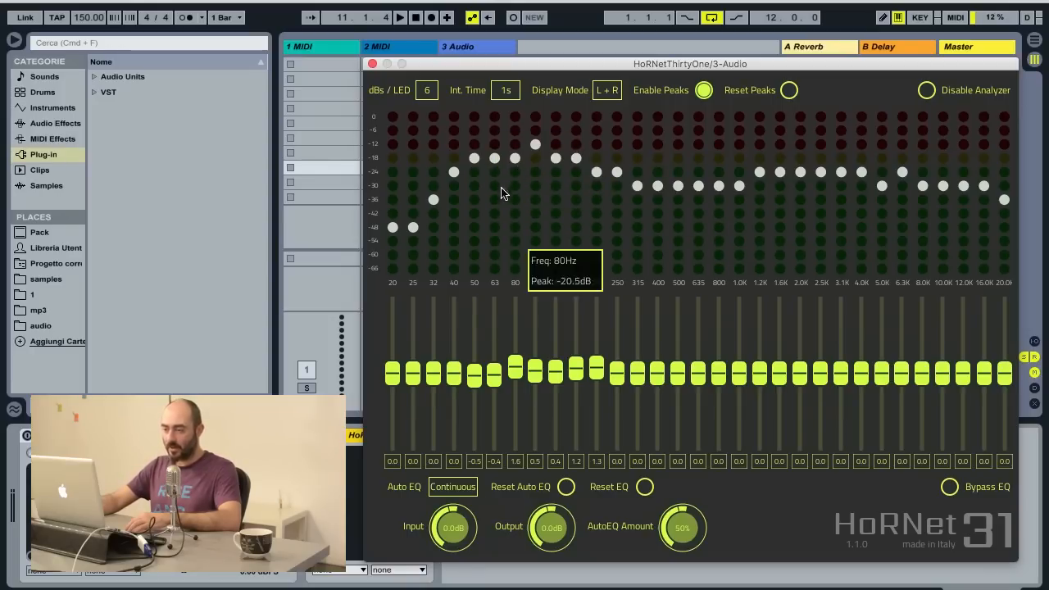
pyautogui.click(503, 92)
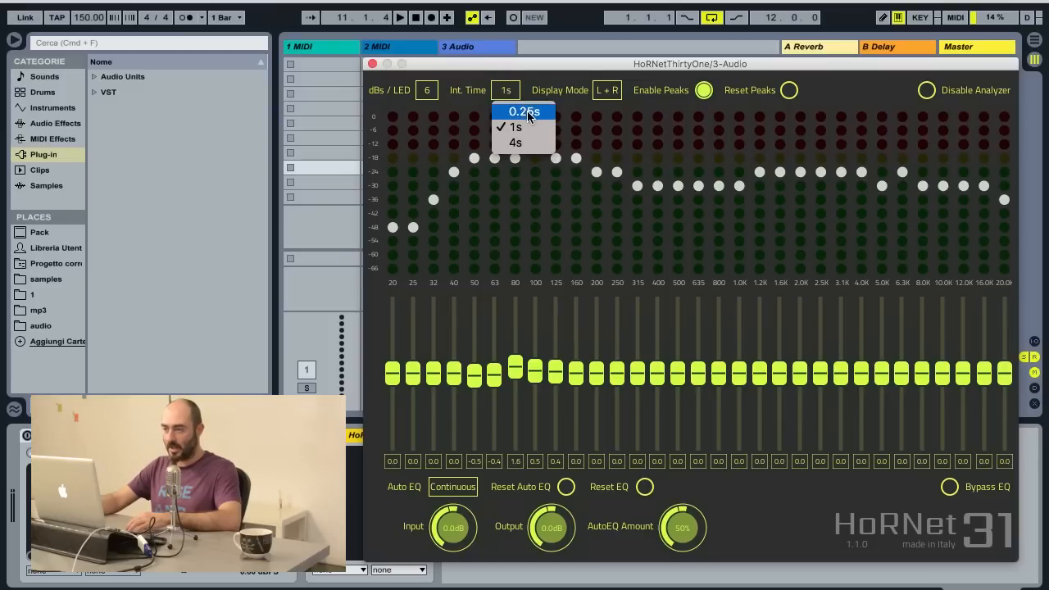
pyautogui.click(529, 117)
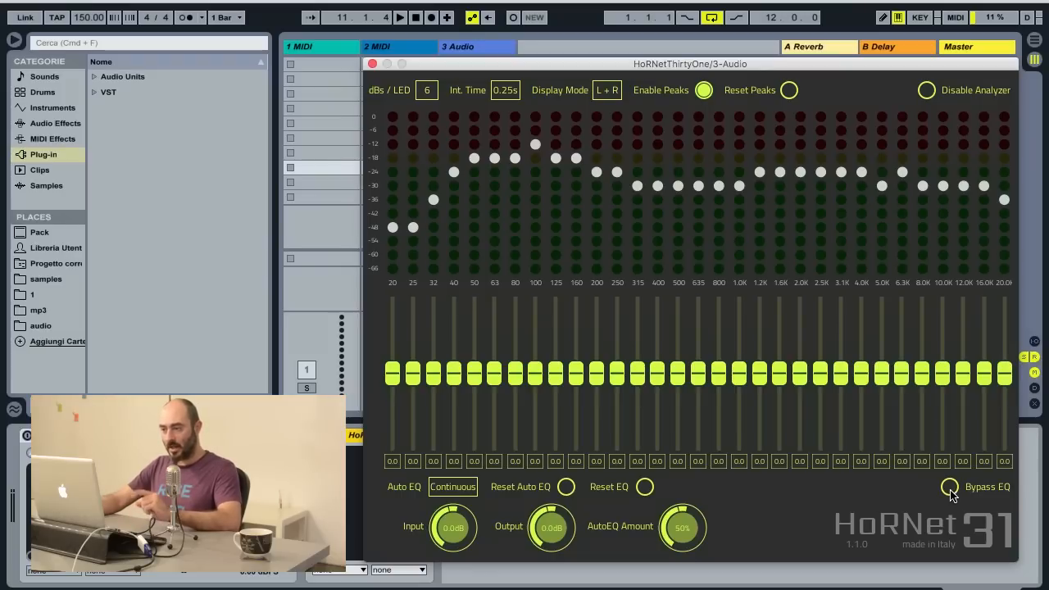
pyautogui.press('space')
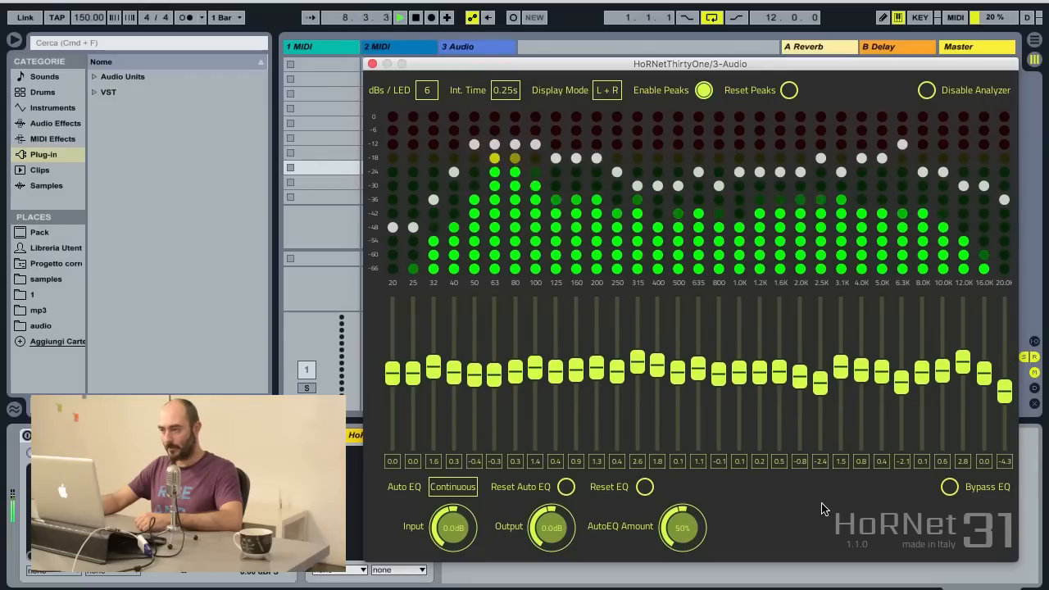
# Bypass and reactivate the EQ twice during playback to compare the Continuous correction at 0.25s integration time, and stop the track.
pyautogui.click(949, 489)
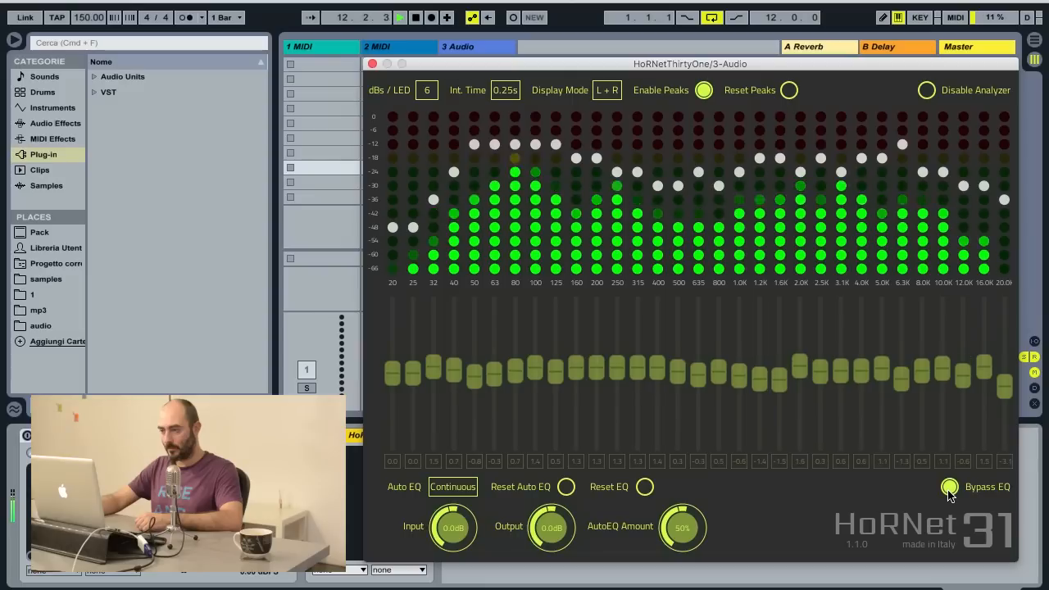
pyautogui.click(949, 488)
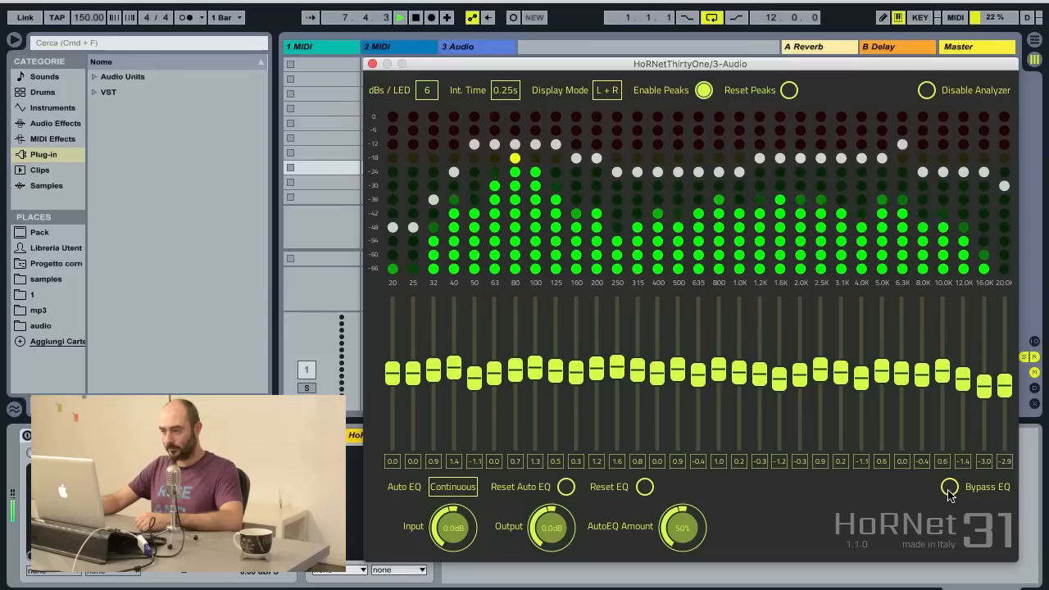
pyautogui.click(948, 489)
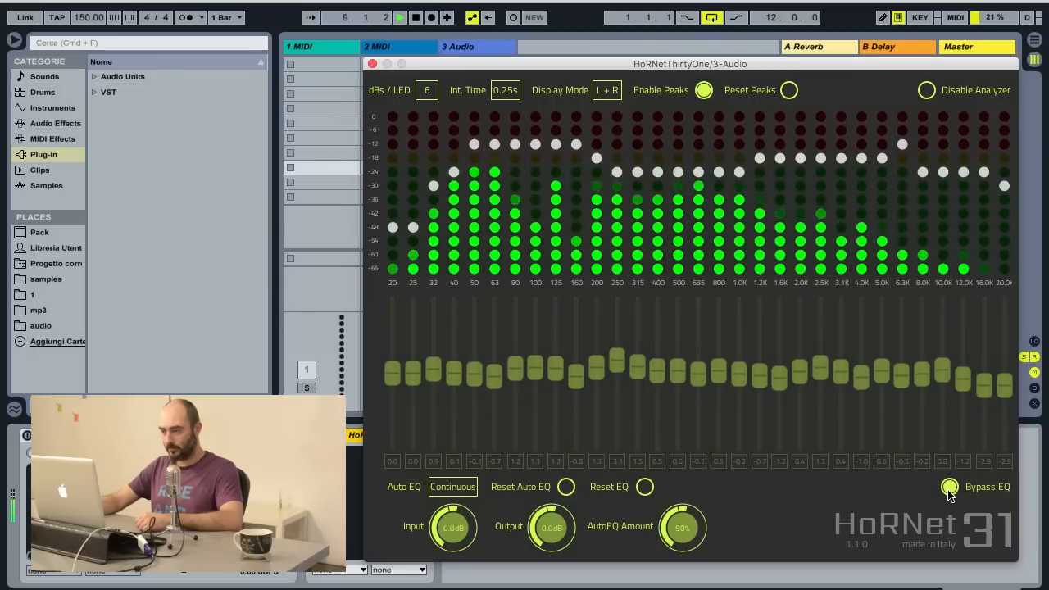
pyautogui.click(948, 489)
pyautogui.press('space')
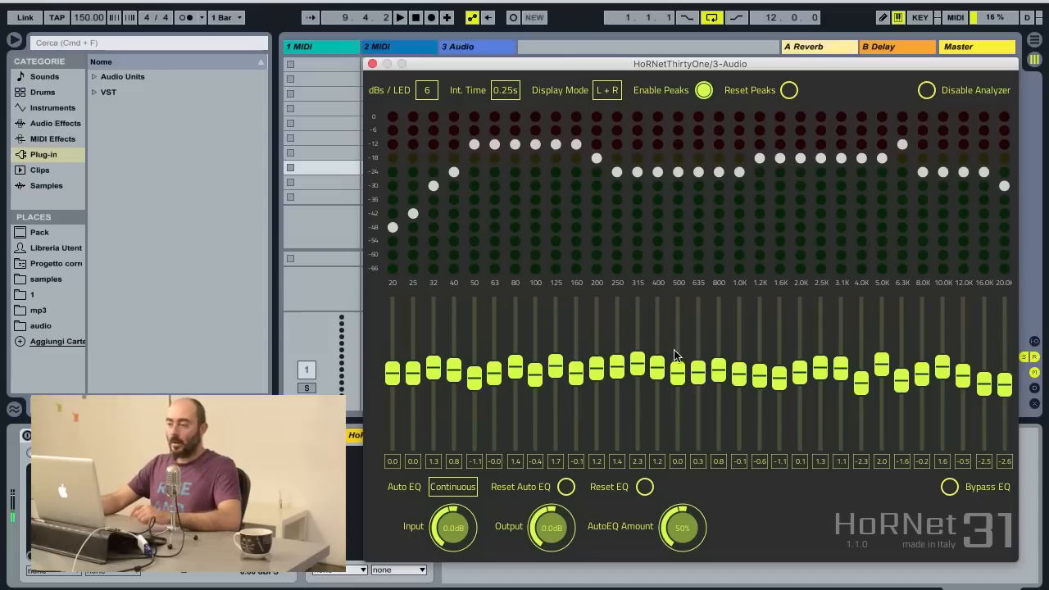
# Set the analyzer's integration time to 4s, reset the peaks, and play the track with Continuous Auto EQ.
pyautogui.click(506, 93)
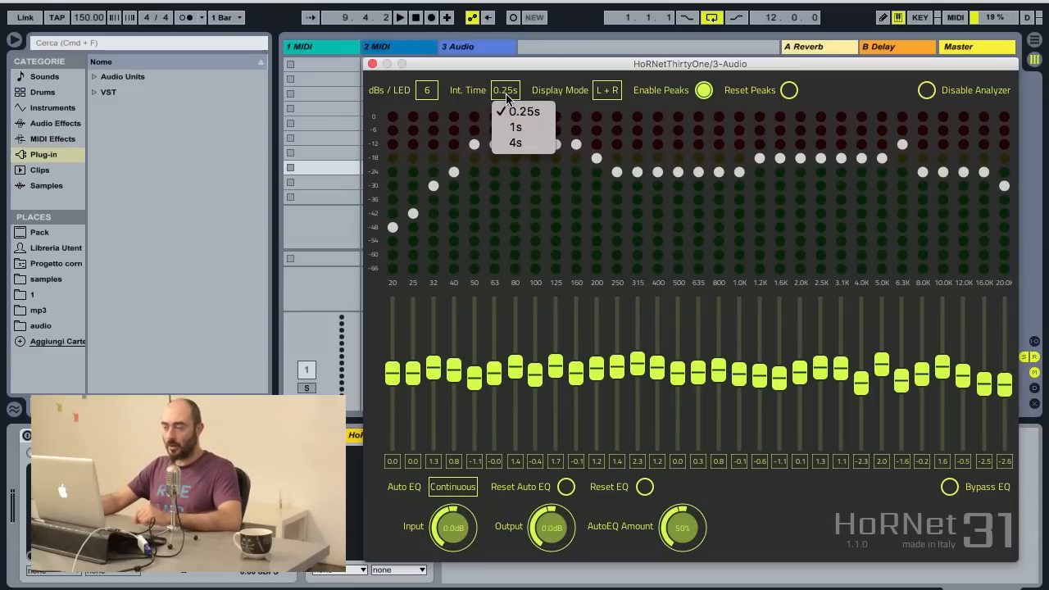
pyautogui.click(517, 144)
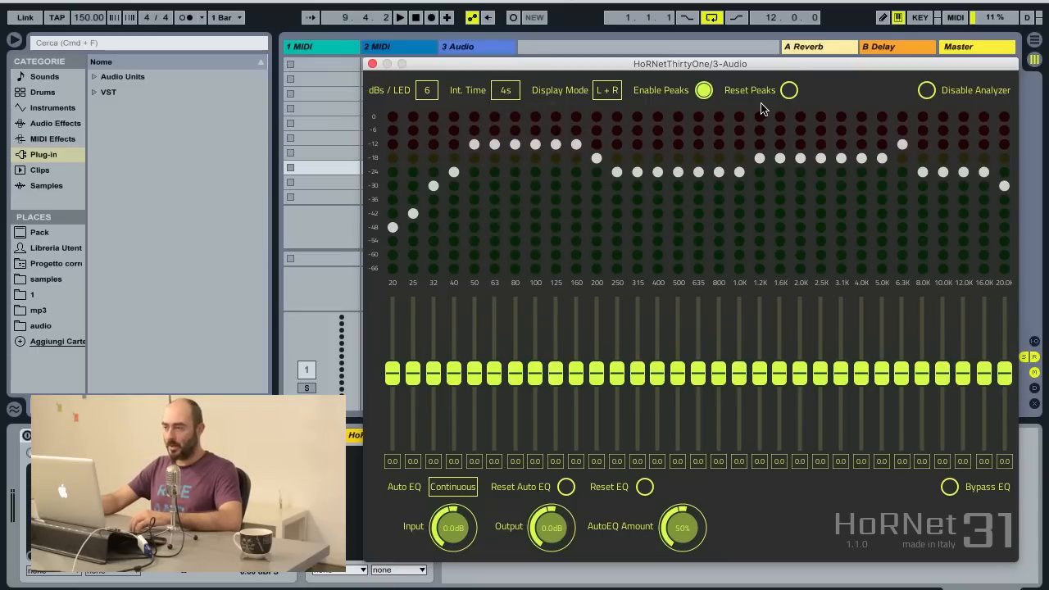
pyautogui.click(789, 91)
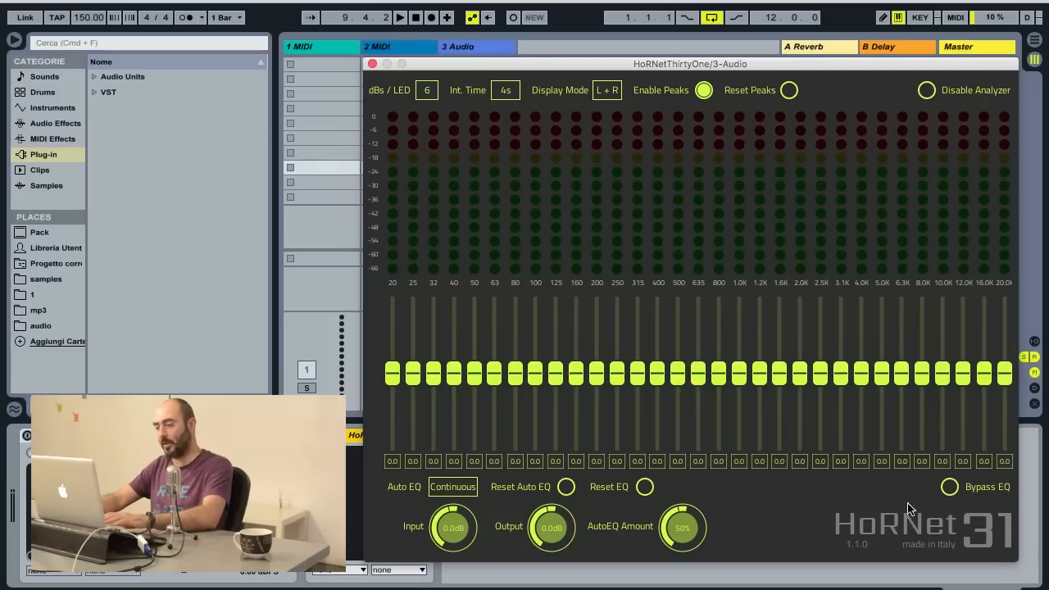
pyautogui.press('space')
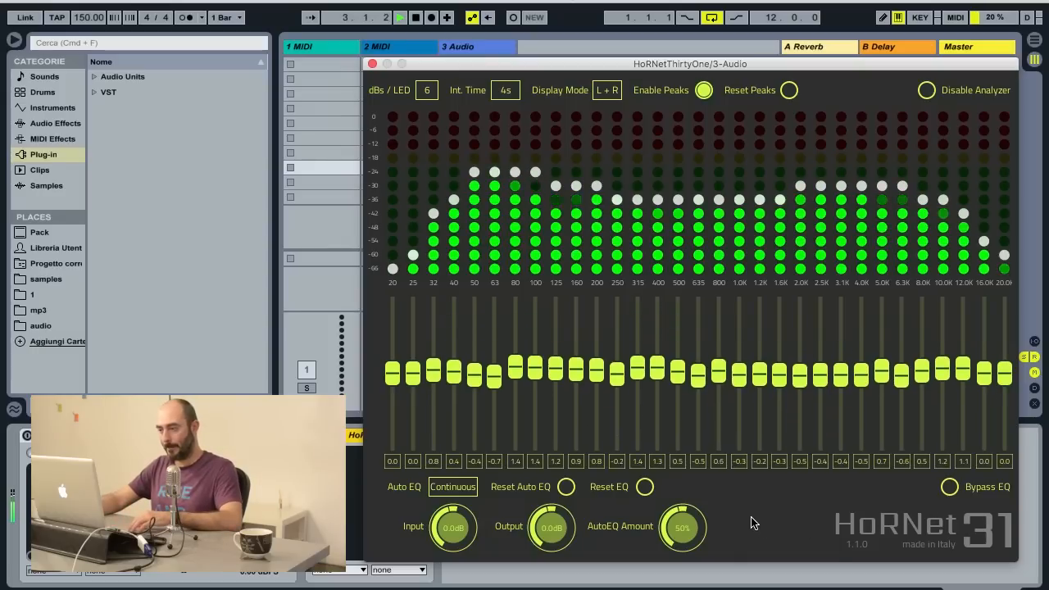
# Bypass and reactivate the EQ twice during playback to compare the Continuous correction at 4s integration time, and stop the track.
pyautogui.click(949, 487)
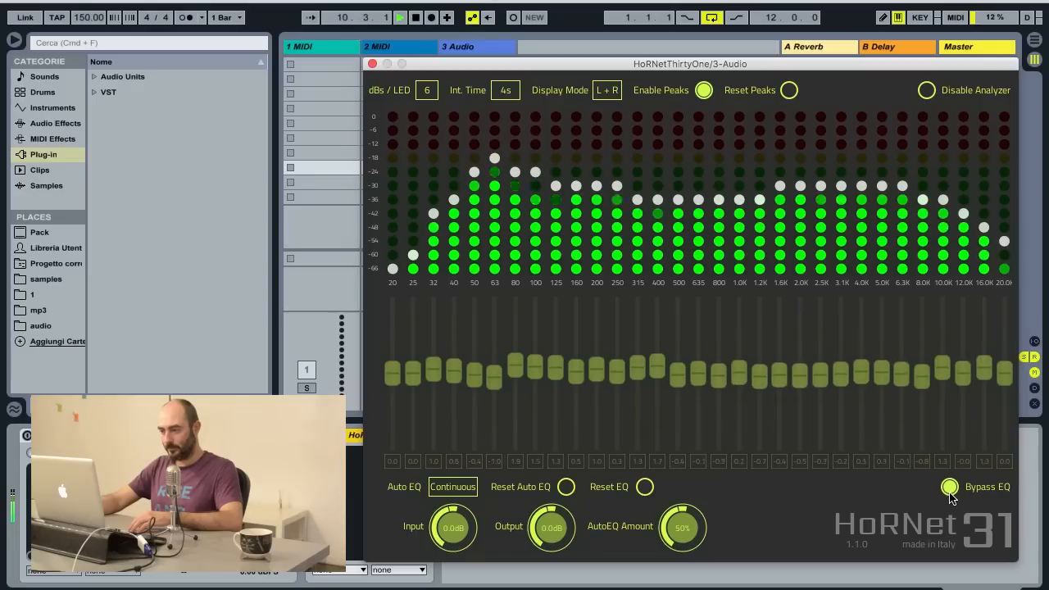
pyautogui.click(949, 488)
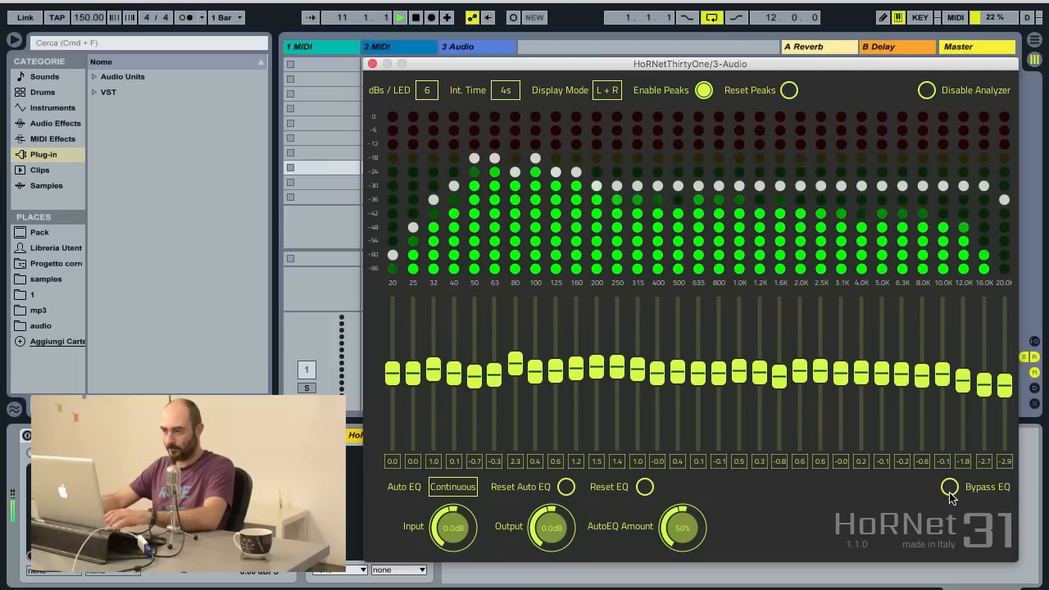
pyautogui.click(948, 488)
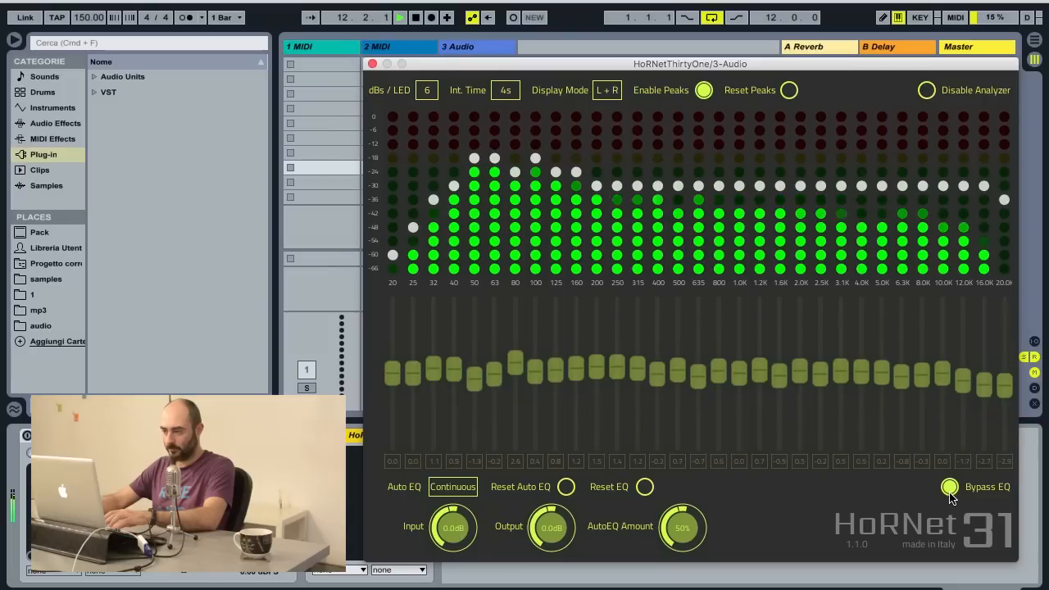
pyautogui.click(949, 488)
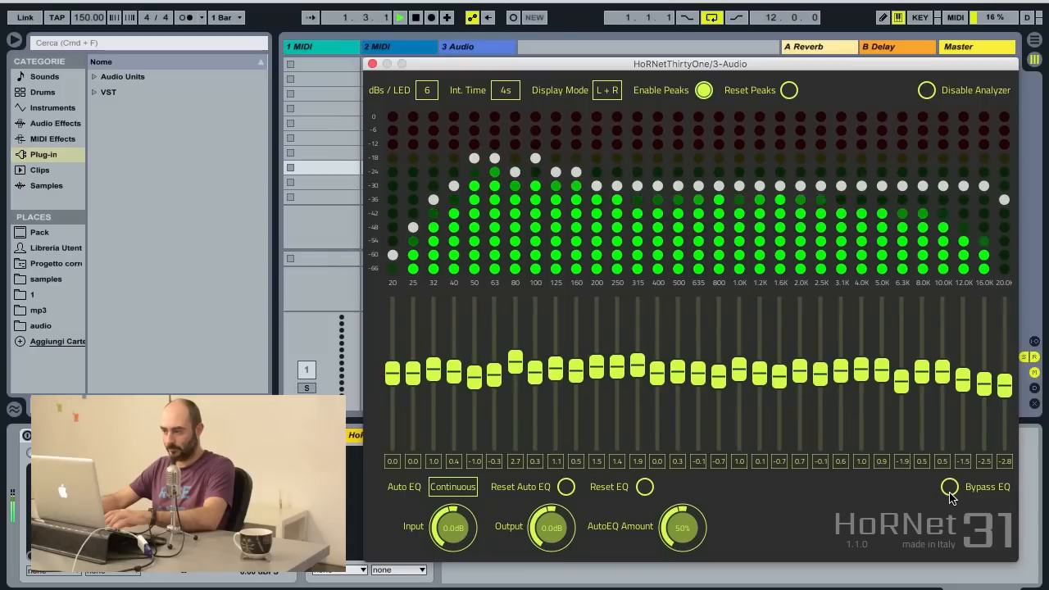
pyautogui.press('space')
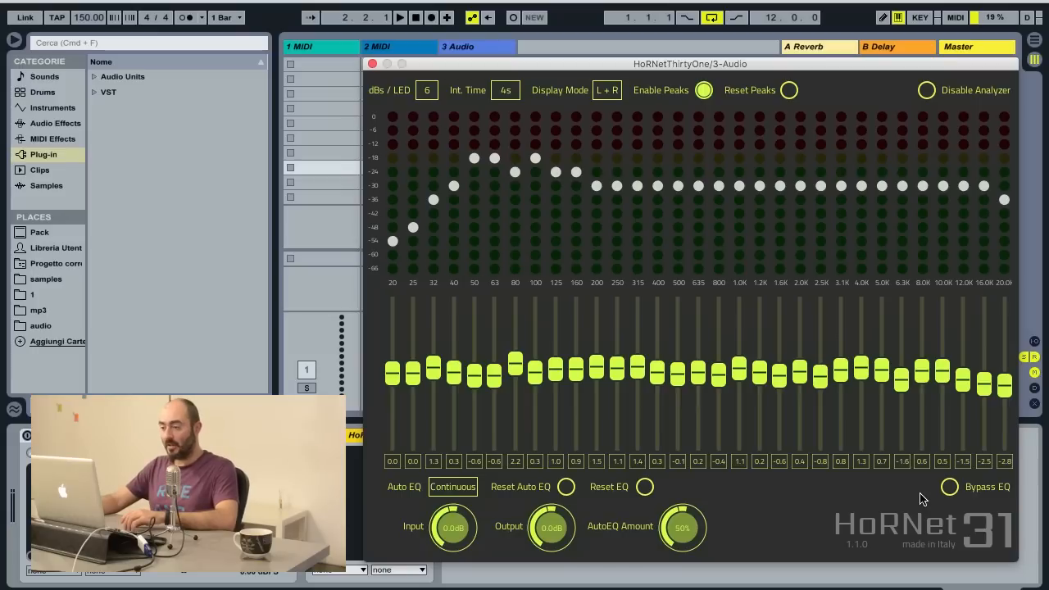
# Set the integration time to 0.25s and the AutoEQ Amount to 100%, and play the track.
pyautogui.moveTo(657, 228)
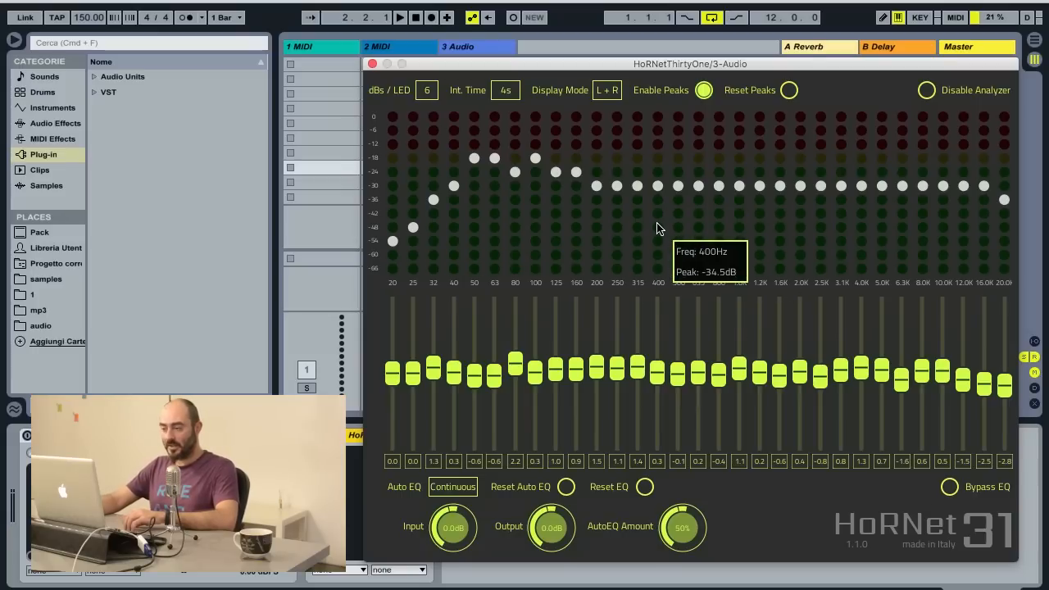
pyautogui.click(505, 92)
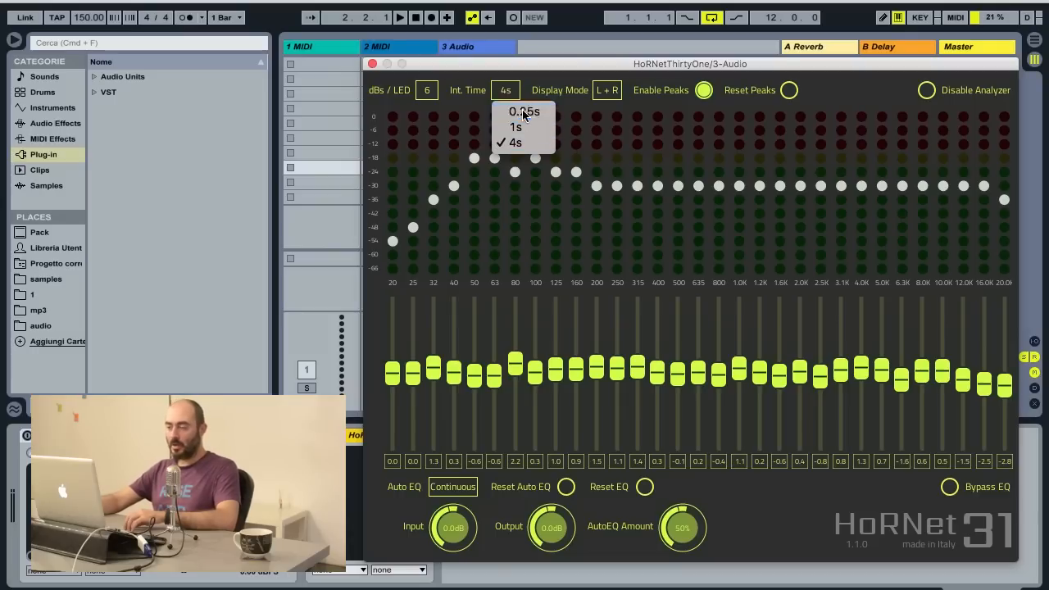
pyautogui.click(524, 111)
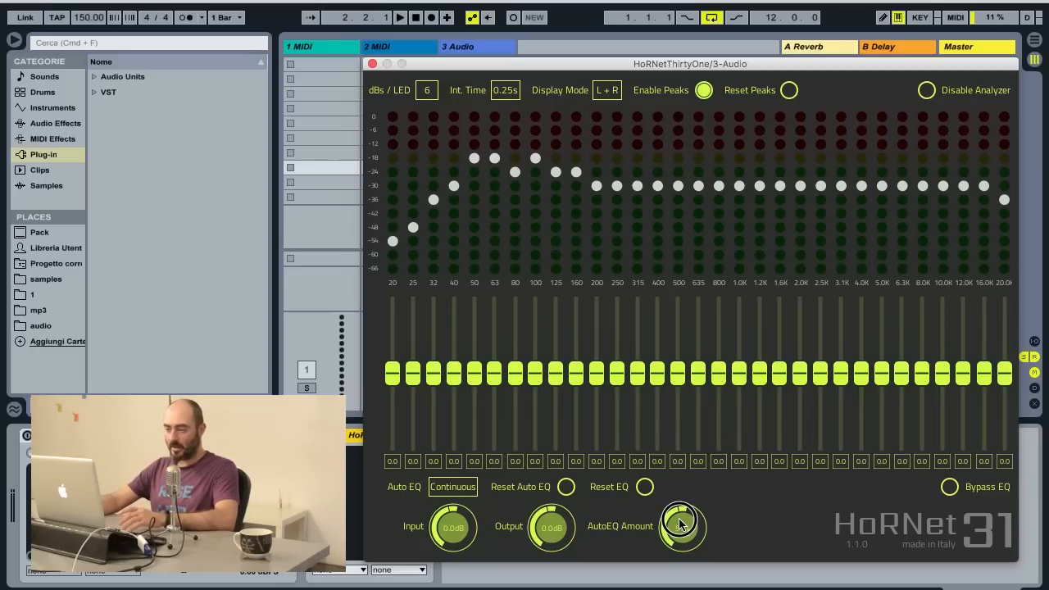
pyautogui.moveTo(685, 529); pyautogui.dragTo(691, 384)
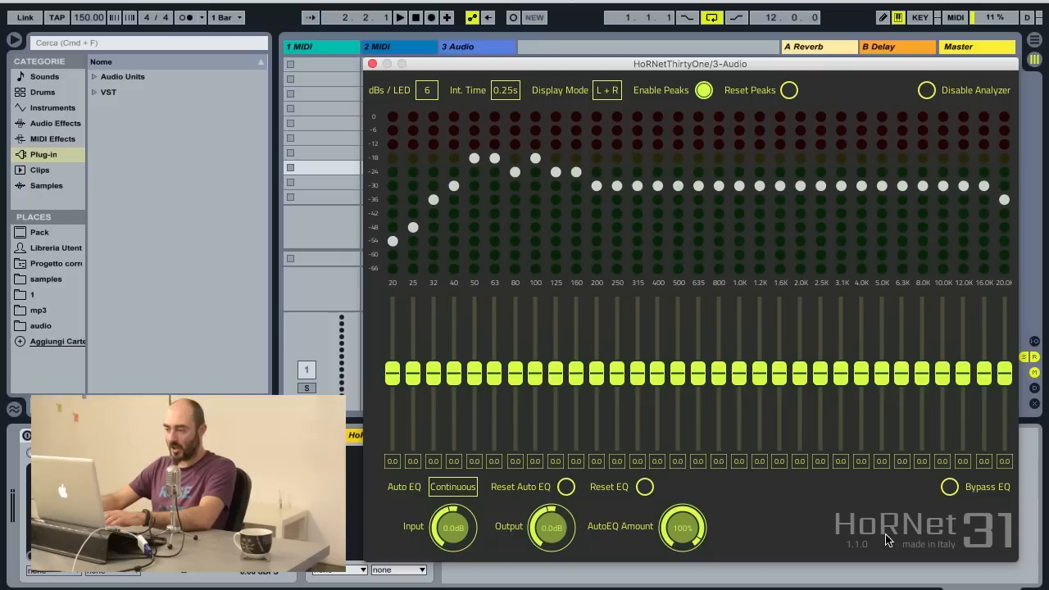
pyautogui.press('space')
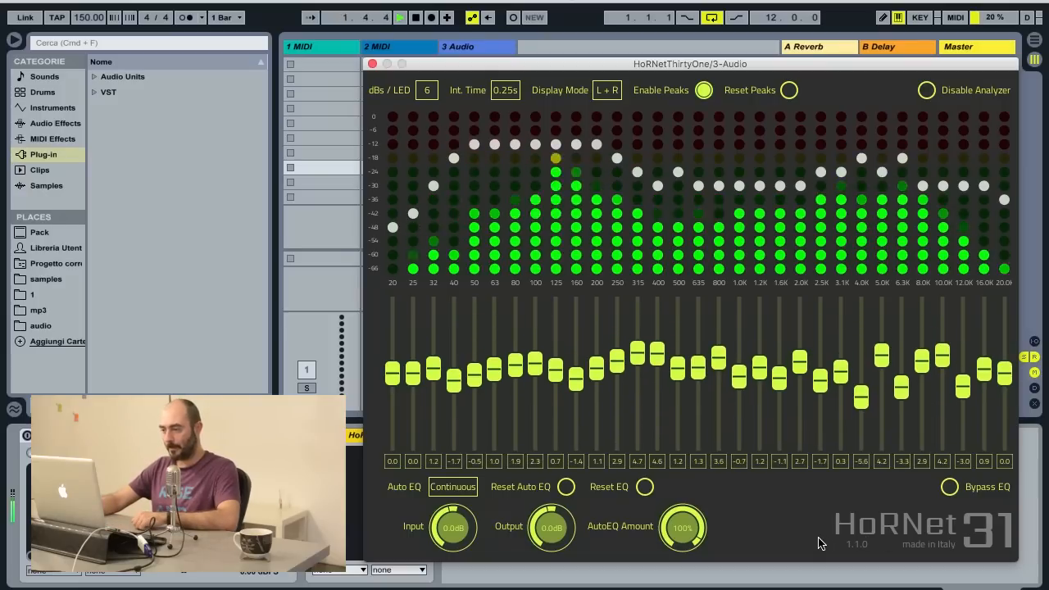
# Bypass and reactivate the EQ three times during playback to compare the full-strength Auto EQ with the unprocessed sound.
pyautogui.click(950, 487)
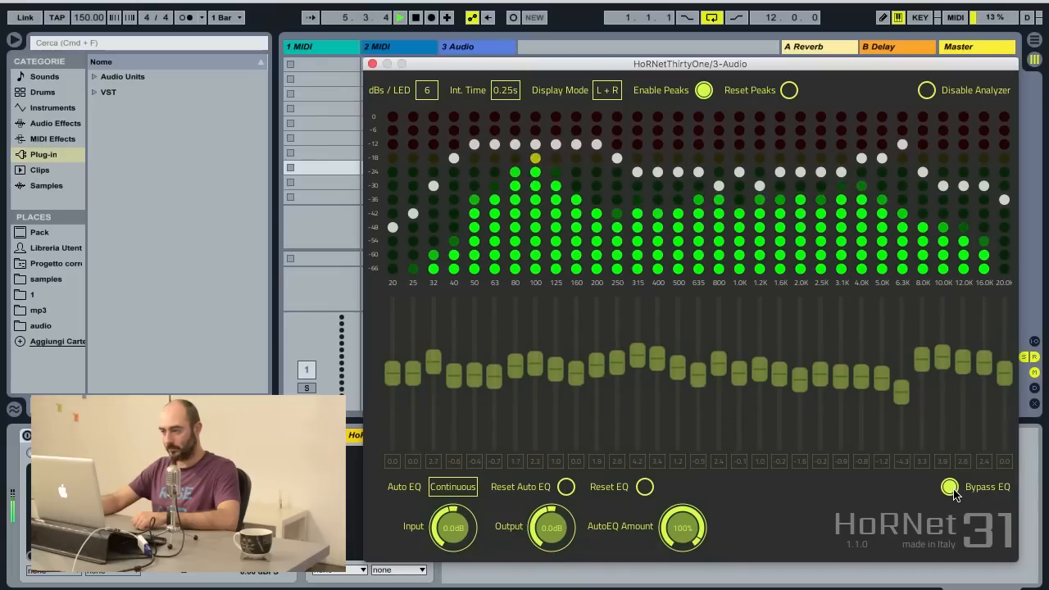
pyautogui.click(950, 488)
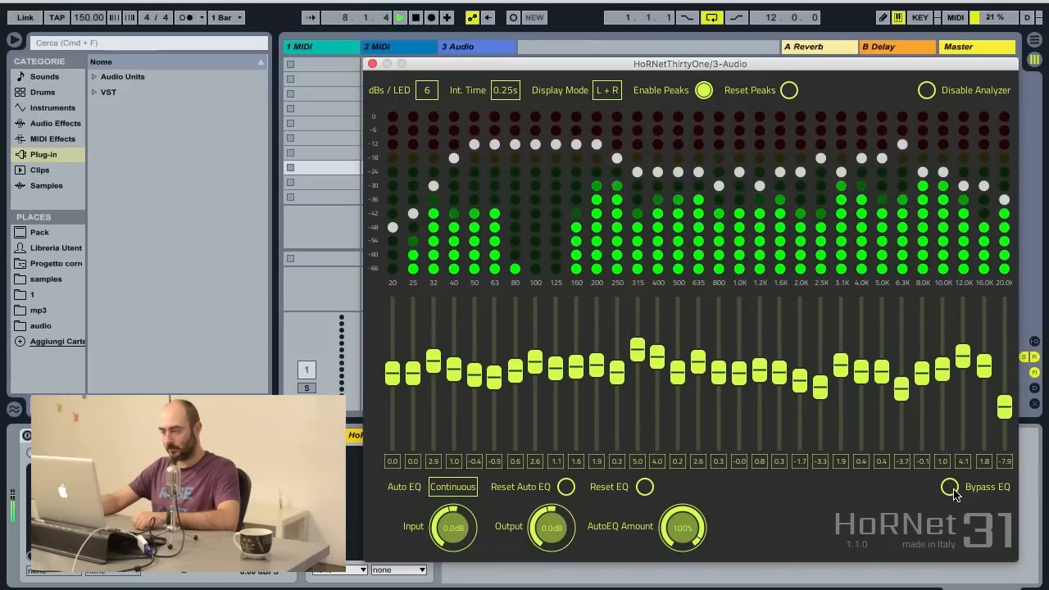
pyautogui.click(950, 488)
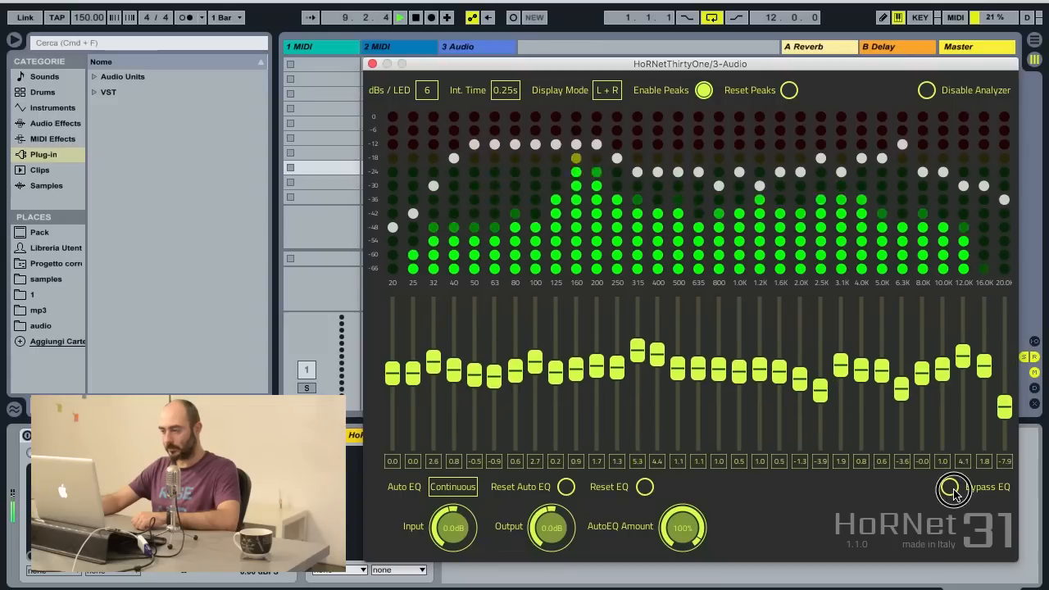
pyautogui.click(950, 488)
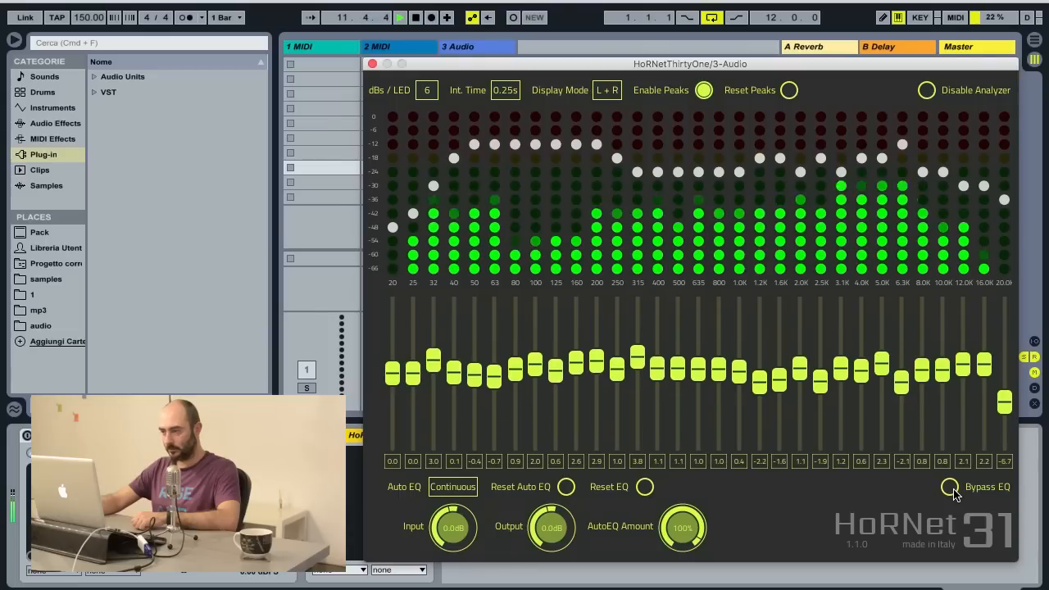
pyautogui.click(950, 487)
pyautogui.click(950, 488)
# Lower the AutoEQ Amount to 49% and on to 0% during playback, and raise it back to 100%.
pyautogui.moveTo(683, 542); pyautogui.dragTo(672, 589)
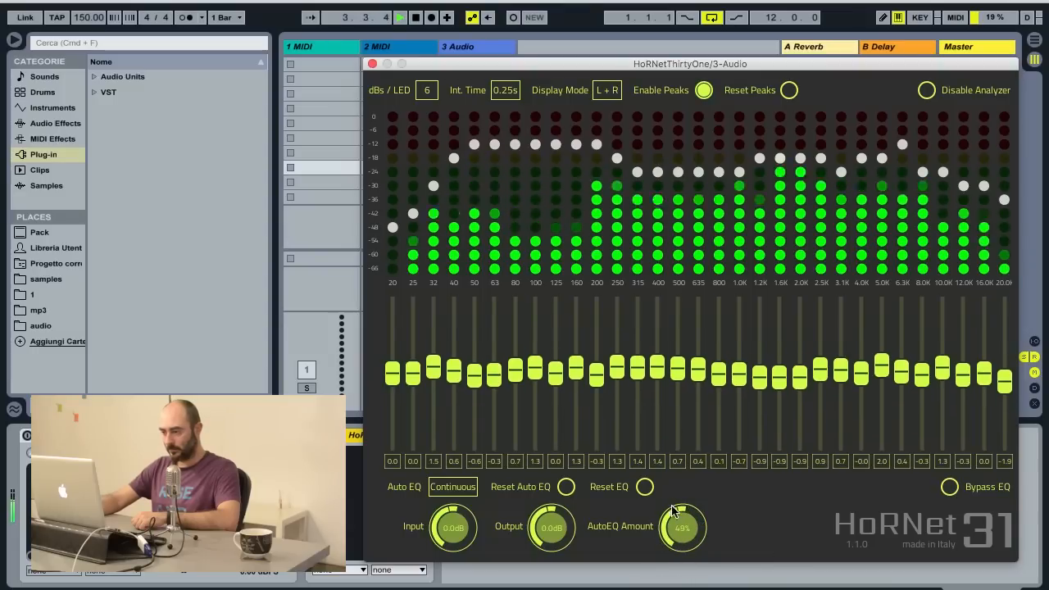
pyautogui.moveTo(671, 514); pyautogui.dragTo(675, 589)
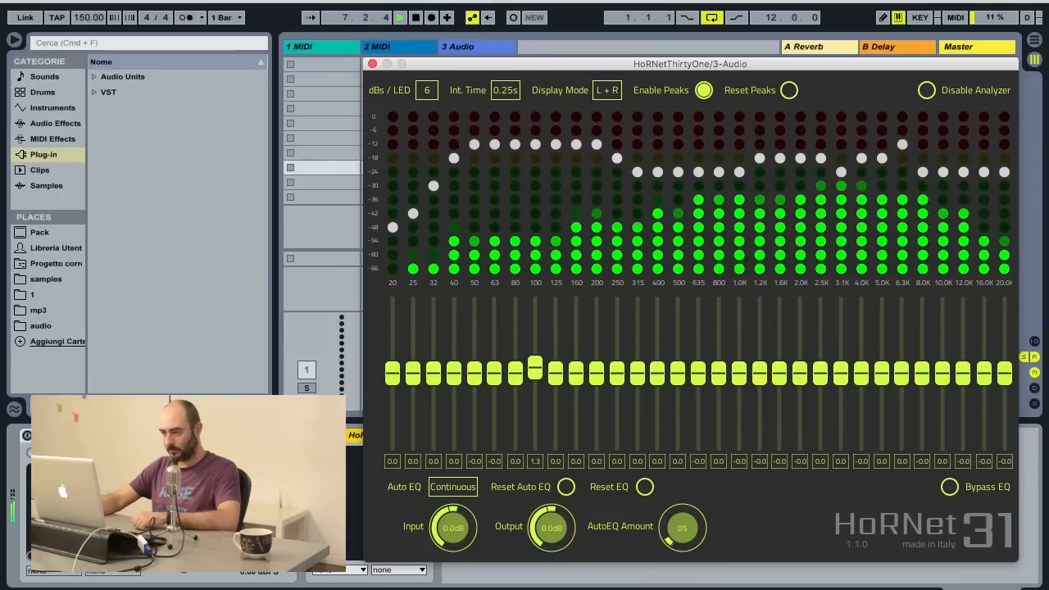
pyautogui.moveTo(683, 533); pyautogui.dragTo(694, 312)
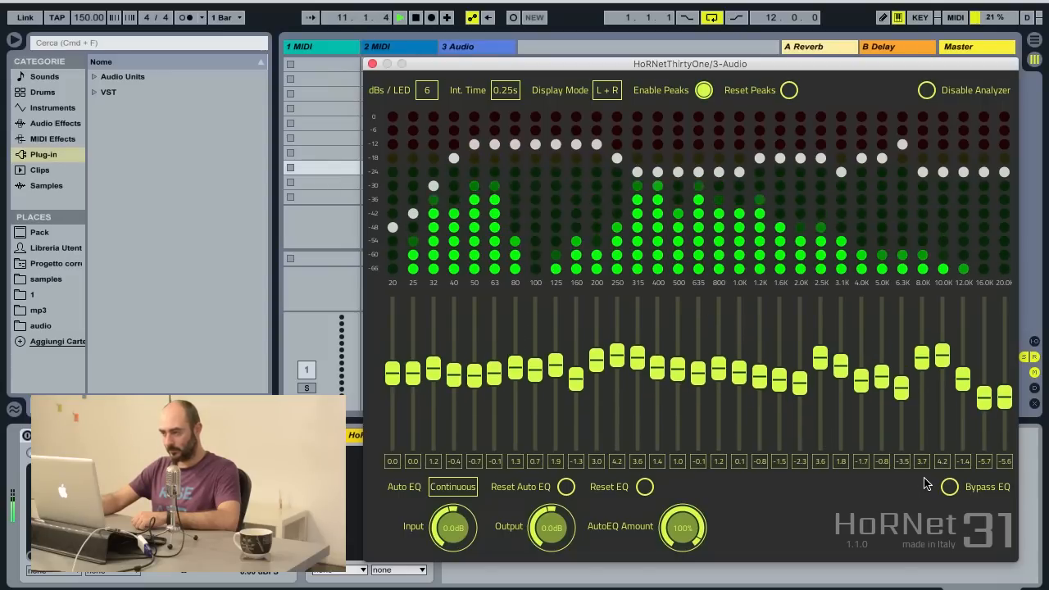
# Bypass and reactivate the EQ once more at 100% AutoEQ Amount, dismiss the system notification, and stop the track.
pyautogui.click(948, 486)
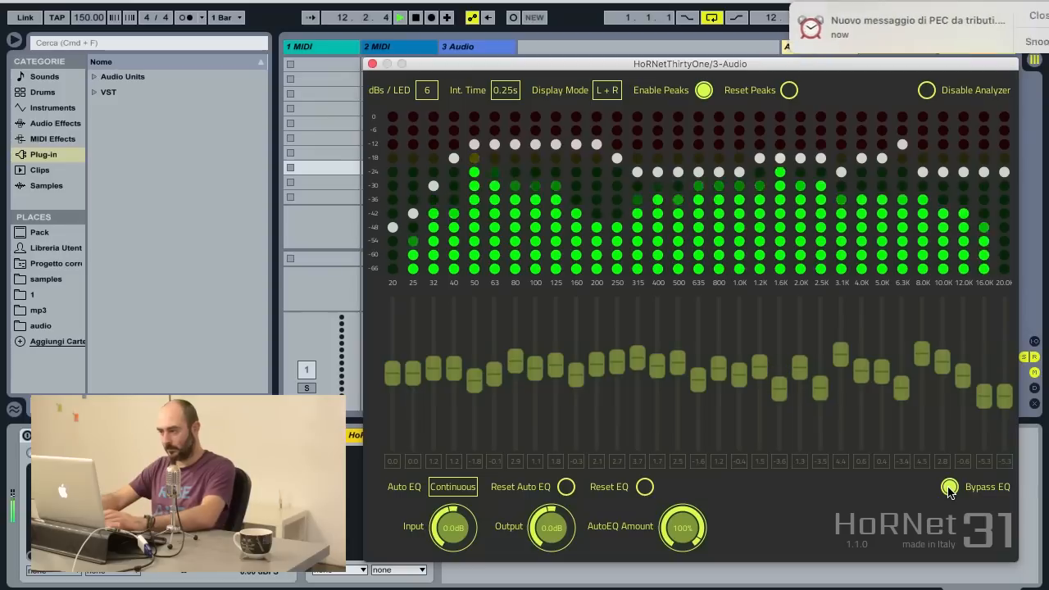
pyautogui.click(949, 486)
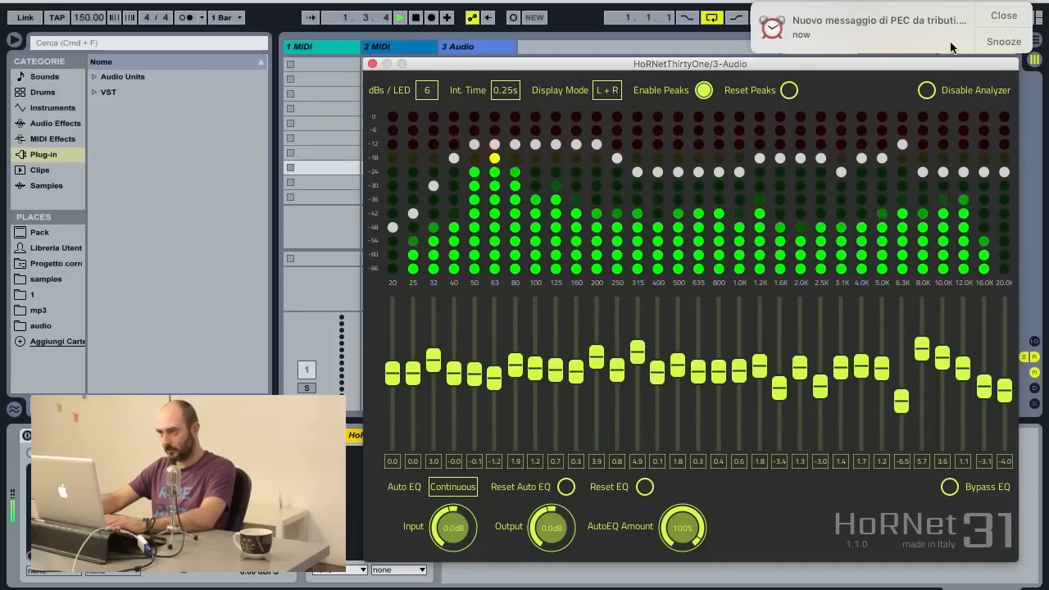
pyautogui.click(990, 15)
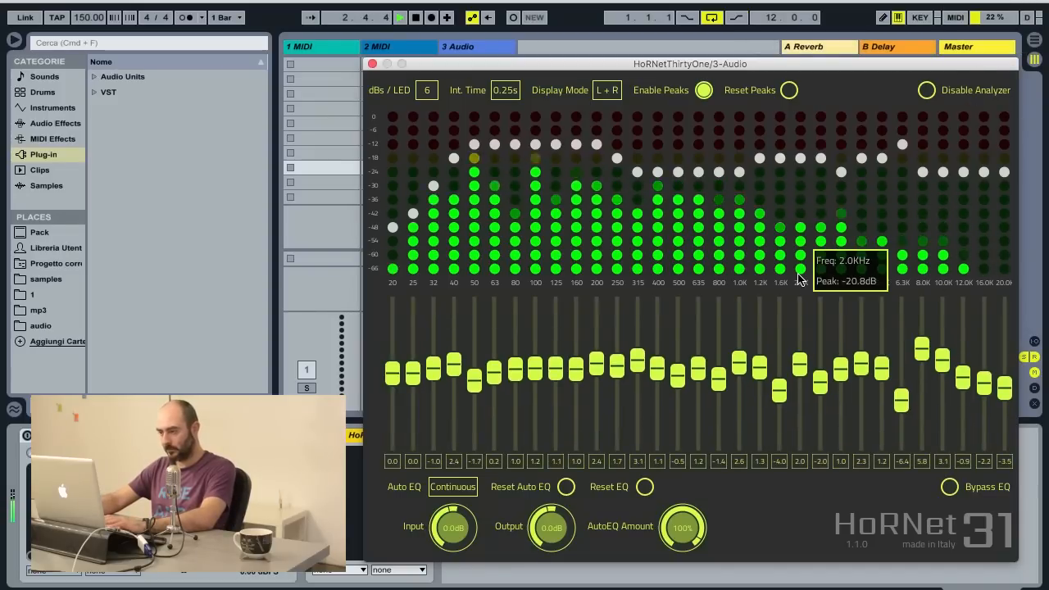
pyautogui.press('space')
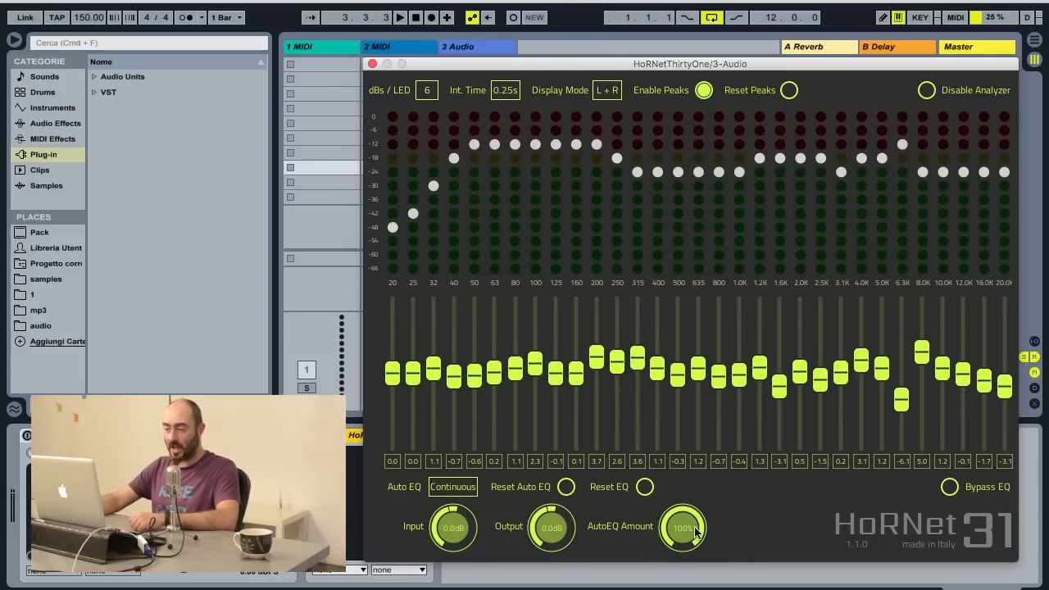
# Lower the AutoEQ Amount to 8% with the track stopped.
pyautogui.moveTo(686, 522); pyautogui.dragTo(668, 576)
pyautogui.moveTo(679, 520); pyautogui.dragTo(665, 589)
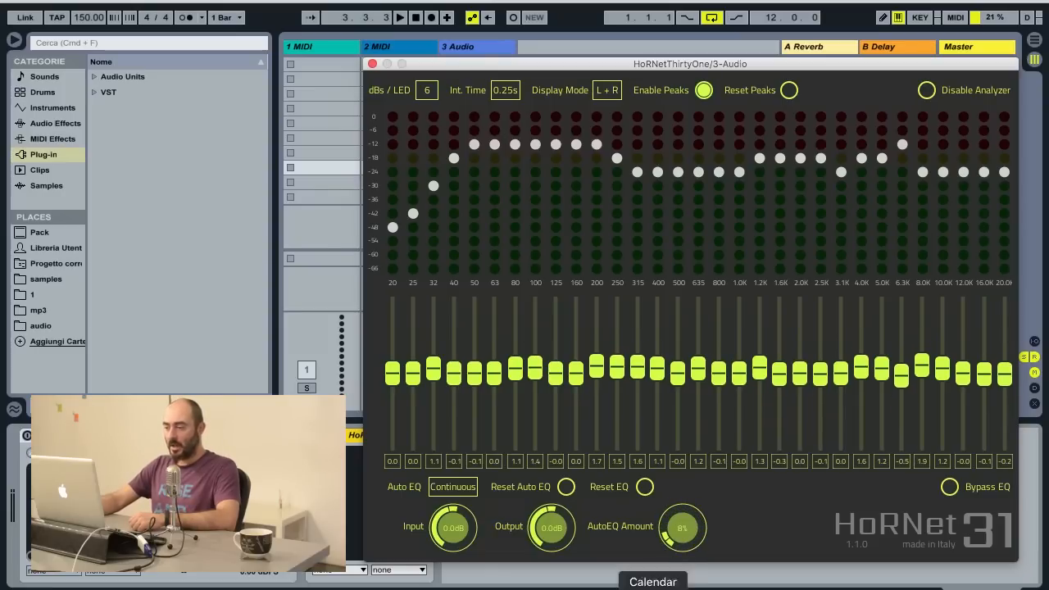